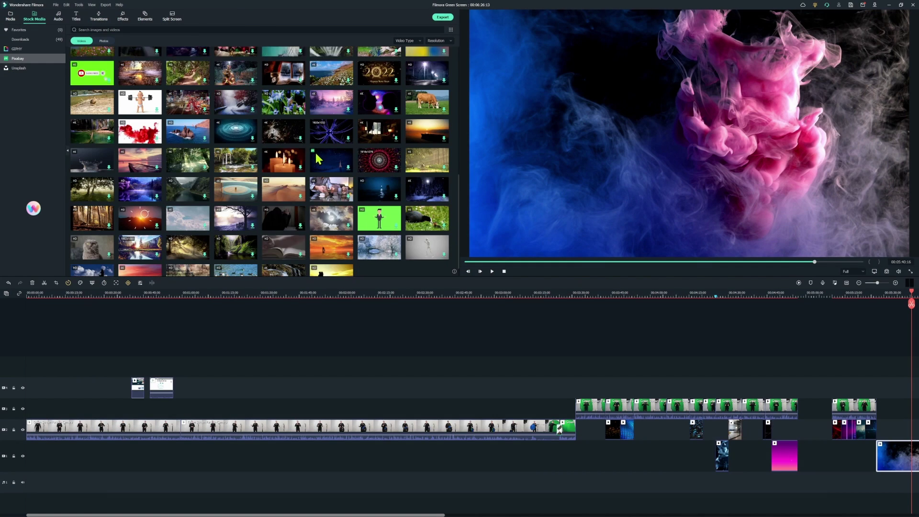
# - Start a new project, keeping the 16:9 widescreen aspect ratio
pyautogui.scroll(-5, 315, 154)
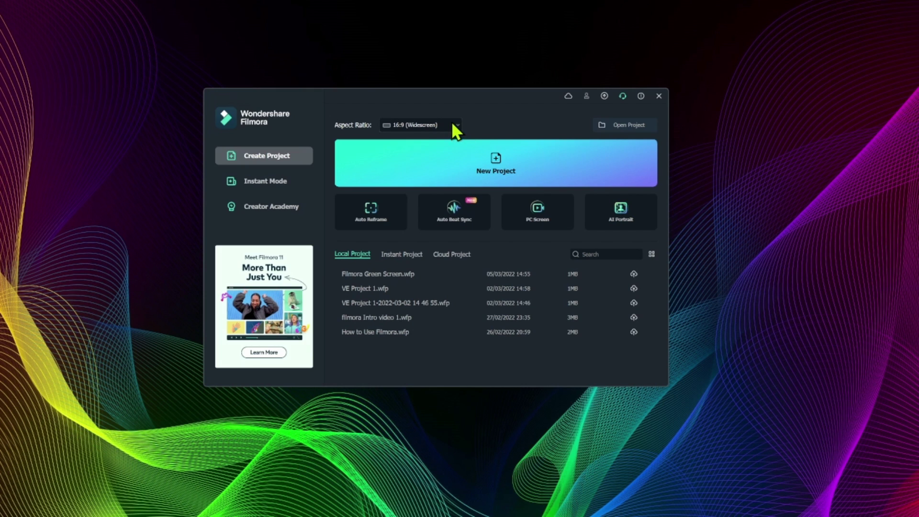
pyautogui.click(456, 126)
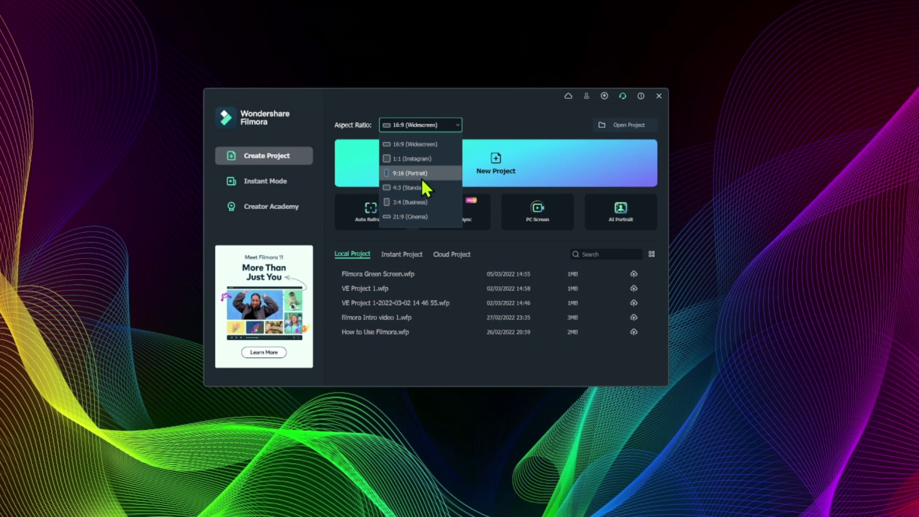
pyautogui.click(418, 147)
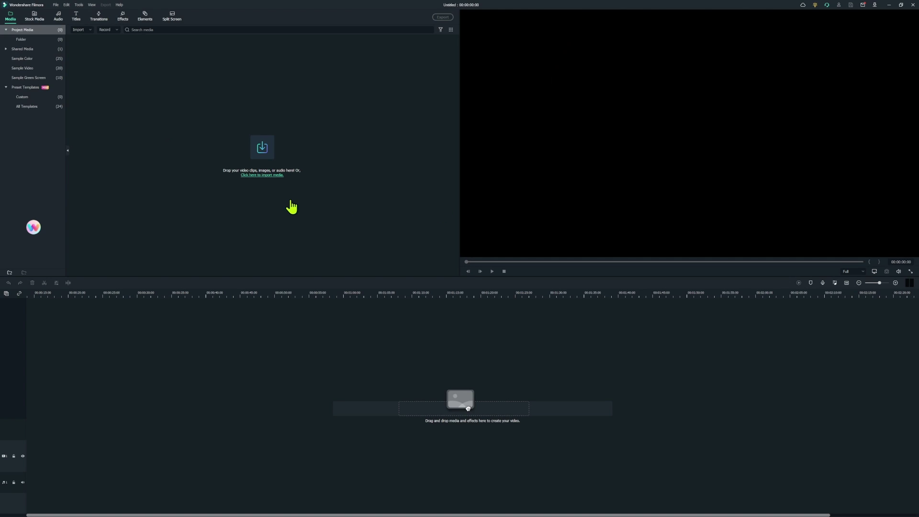
# - Import the 'Green Screen Face to Camera' clip and place it on the timeline
pyautogui.click(268, 176)
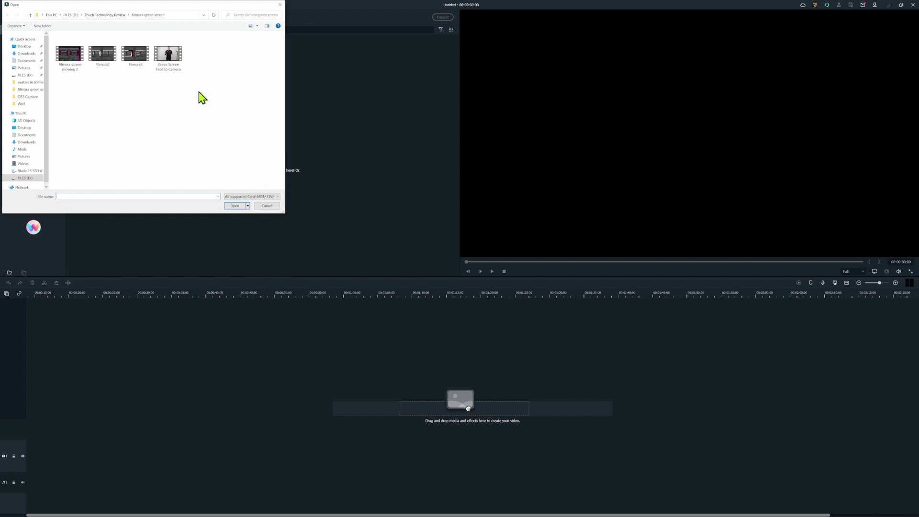
pyautogui.click(167, 55)
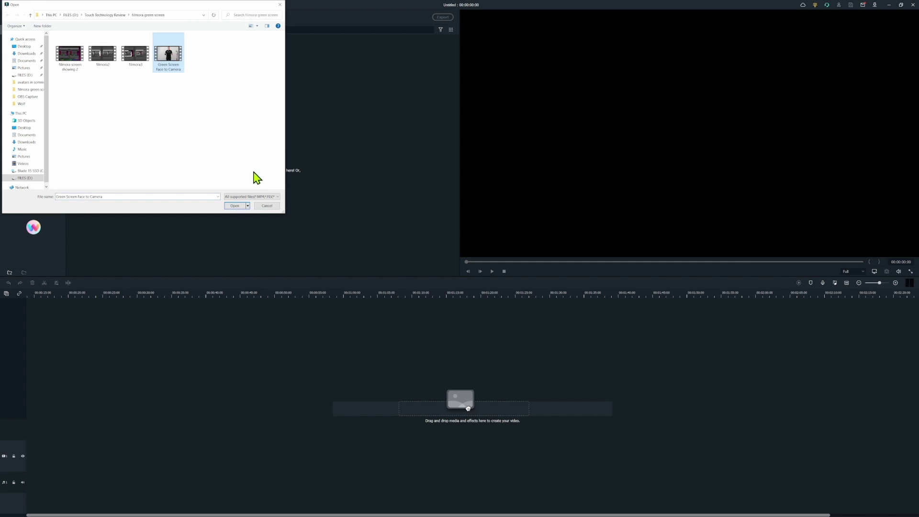
pyautogui.click(237, 206)
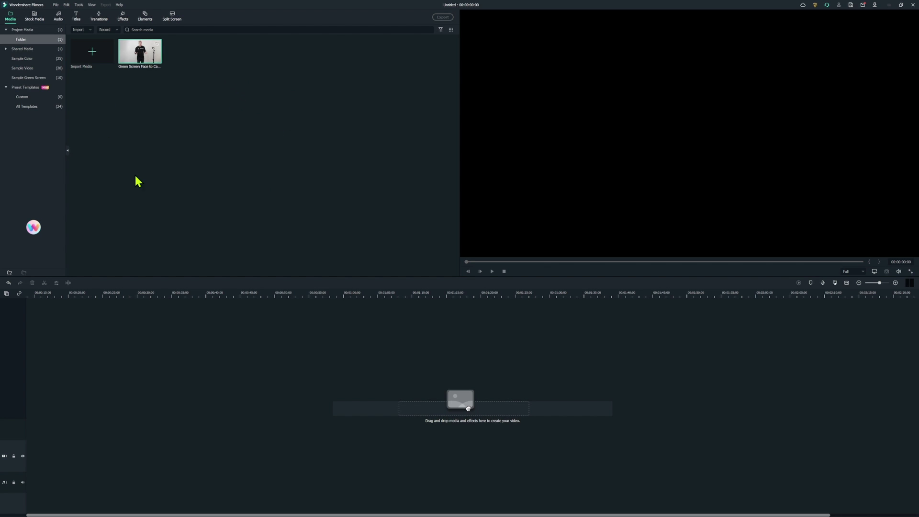
pyautogui.moveTo(138, 53); pyautogui.dragTo(249, 401)
# - Ripple-delete the empty gap so the clip starts at the beginning of the timeline
pyautogui.click(185, 438)
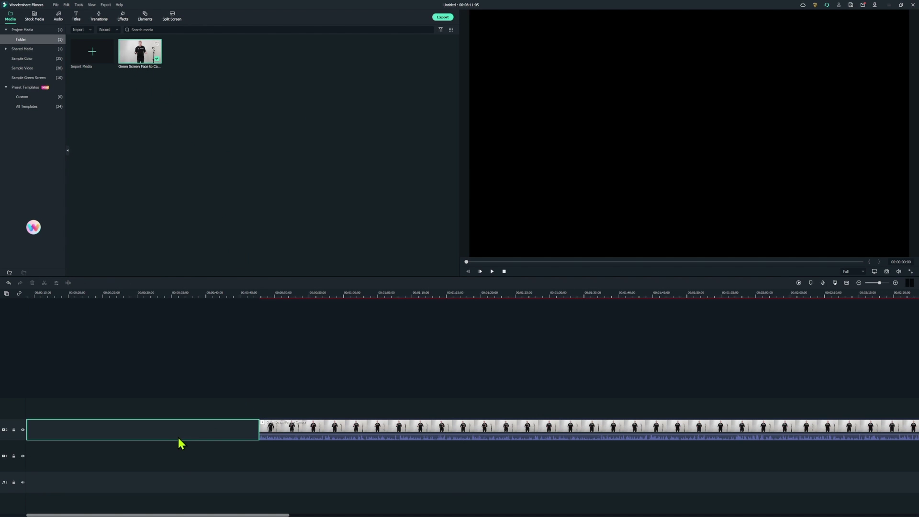
pyautogui.rightClick(176, 435)
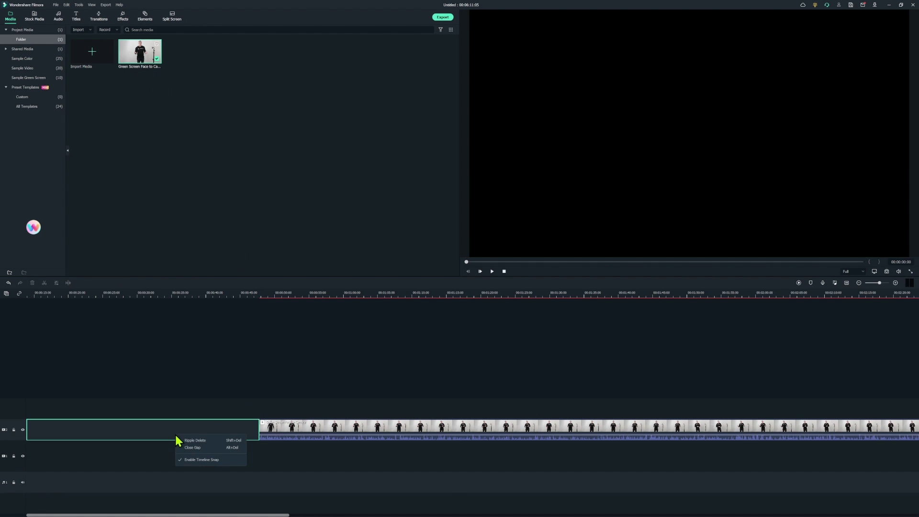
pyautogui.click(192, 441)
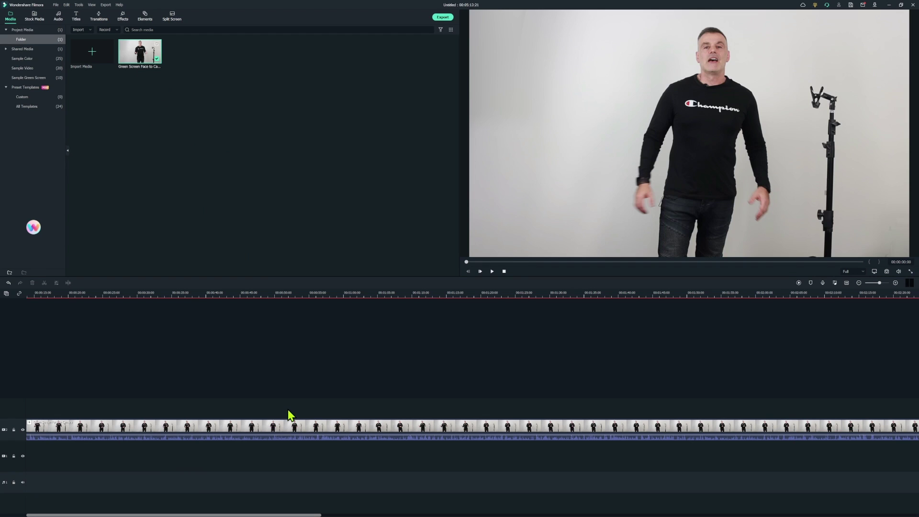
# - Split the clip where the green-screen footage begins, delete the earlier part, and fit the timeline
pyautogui.click(137, 294)
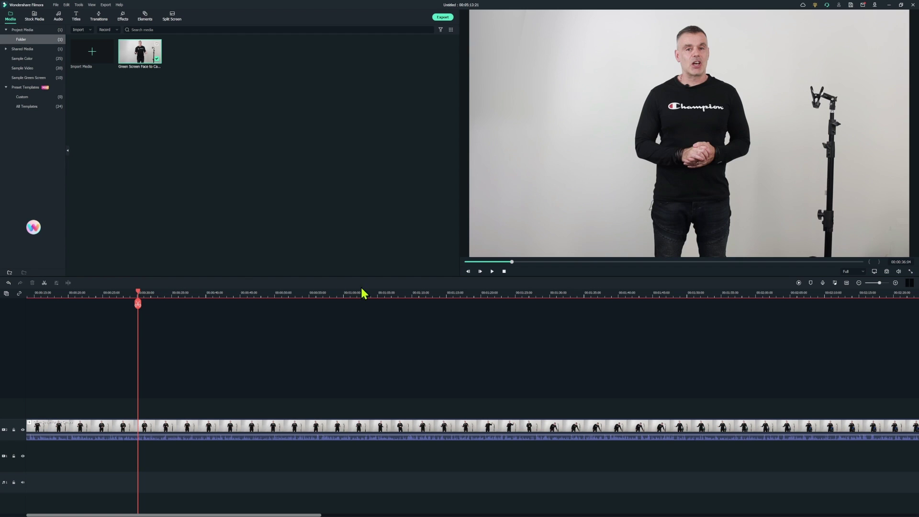
pyautogui.click(455, 293)
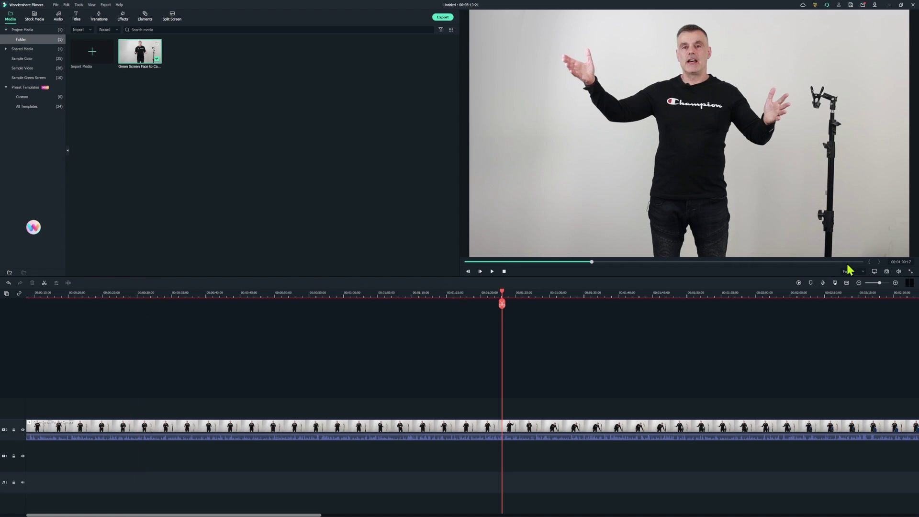
pyautogui.click(858, 283)
pyautogui.click(858, 283)
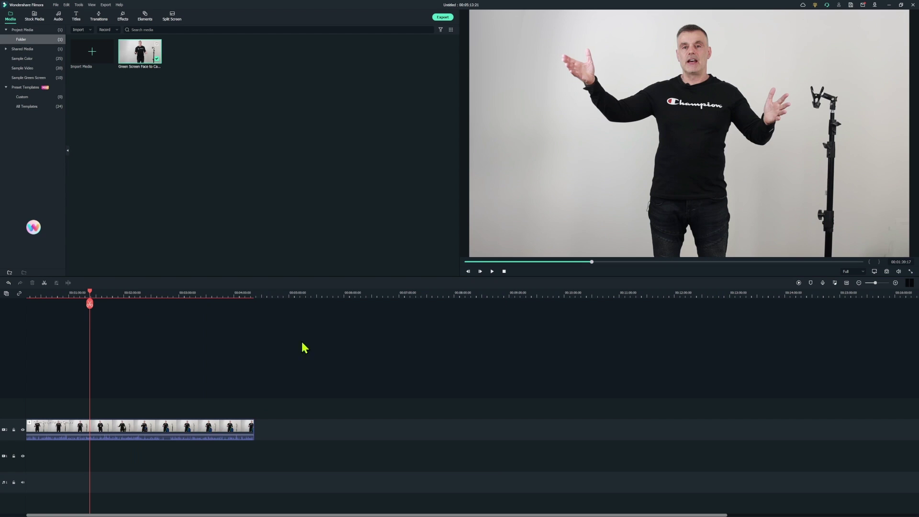
pyautogui.click(895, 283)
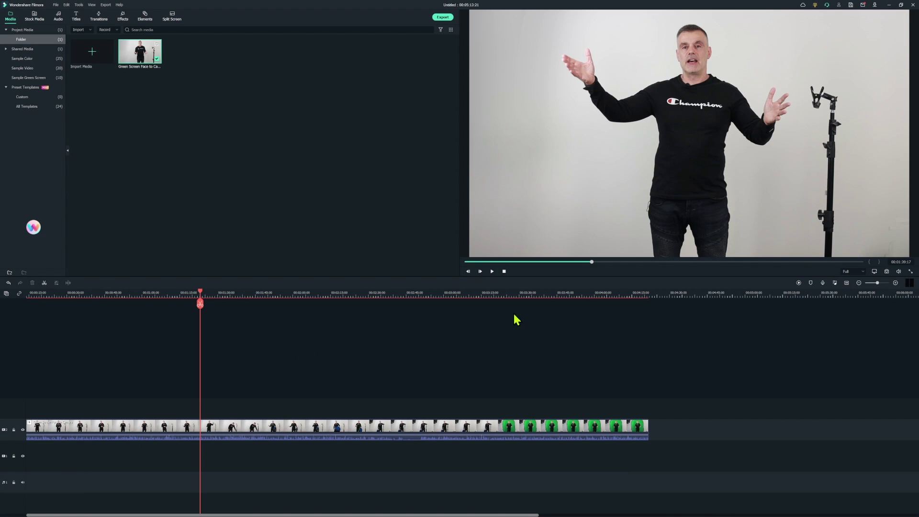
pyautogui.click(499, 293)
pyautogui.moveTo(498, 295); pyautogui.dragTo(498, 294)
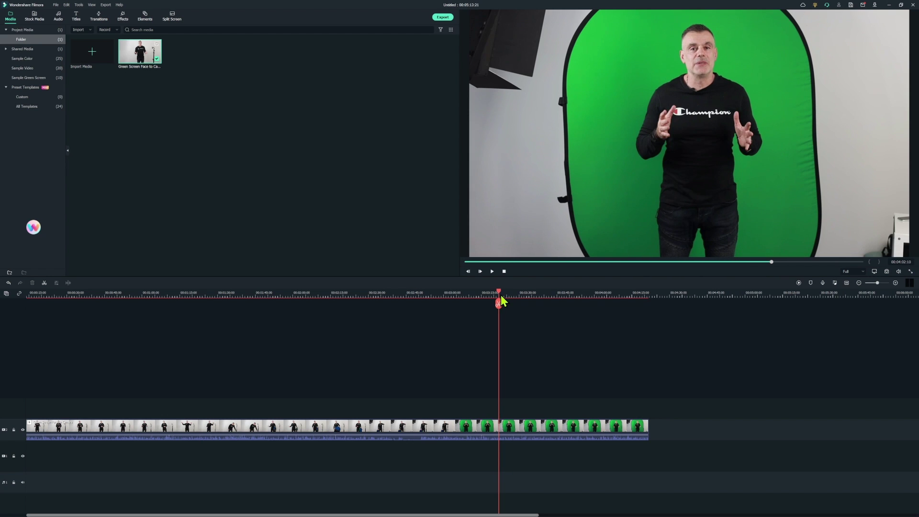
pyautogui.click(501, 296)
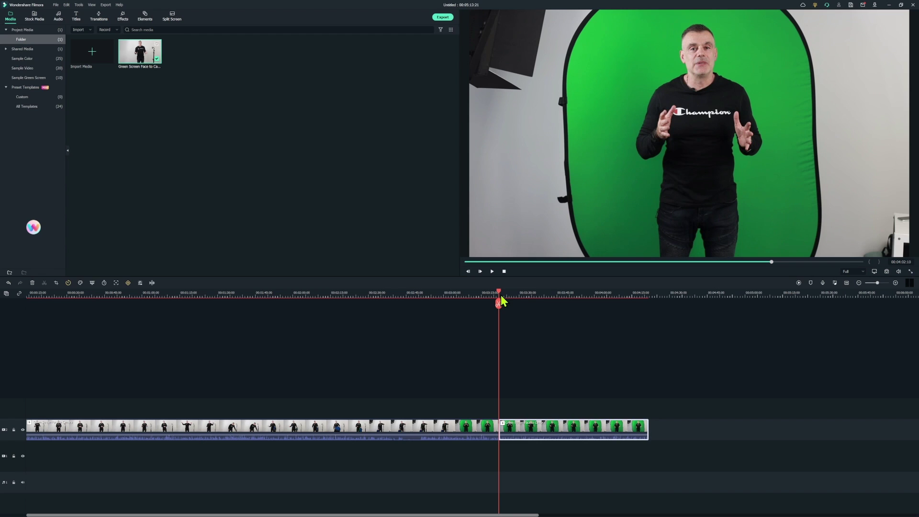
pyautogui.click(401, 429)
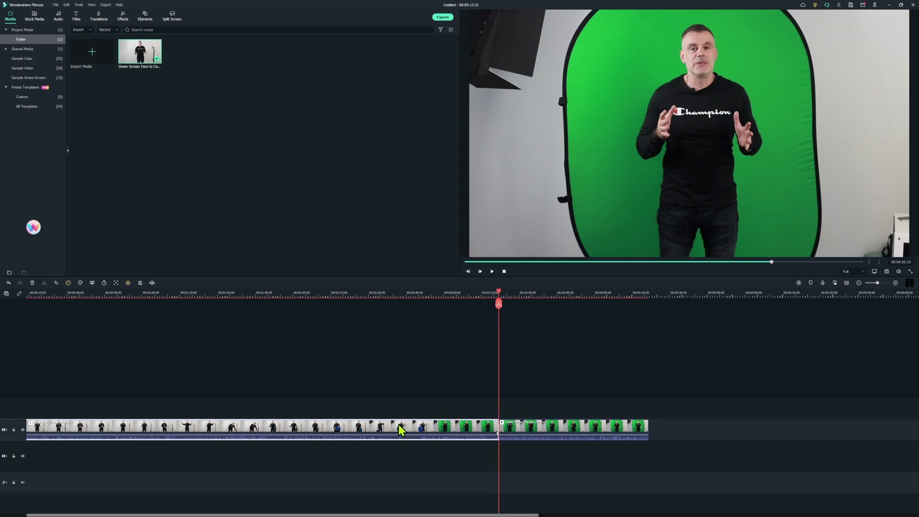
pyautogui.press('Delete')
pyautogui.hotkey('shift', 'z')
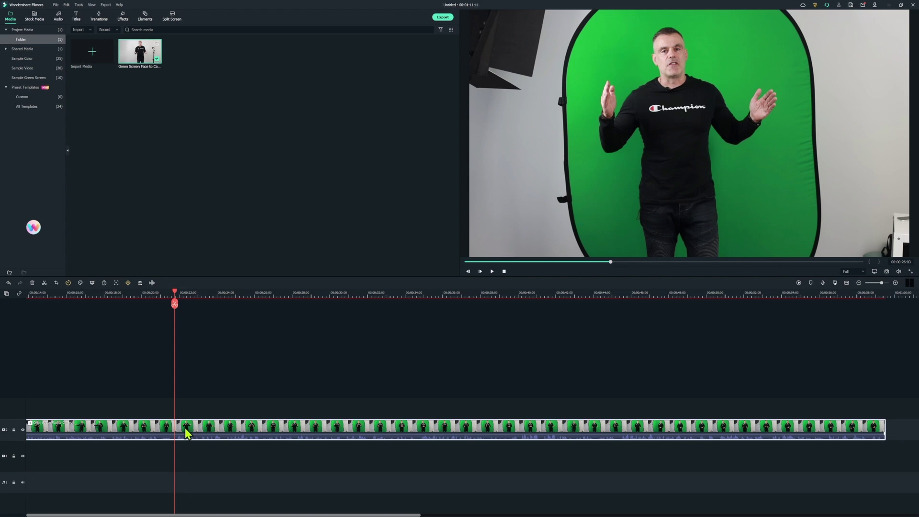
# - Move the presenter clip up a track and add the Pixabay purple swirl stock video beneath it
pyautogui.moveTo(185, 429); pyautogui.dragTo(185, 410)
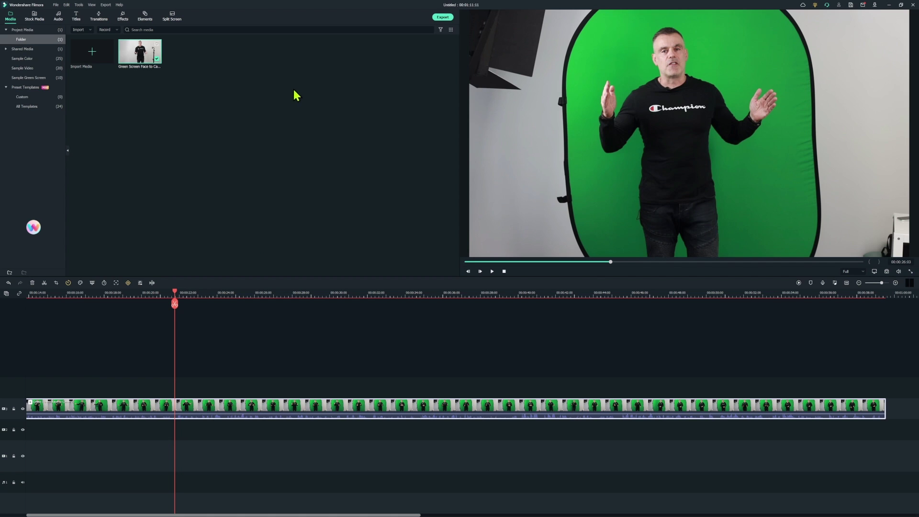
pyautogui.click(36, 20)
pyautogui.click(21, 60)
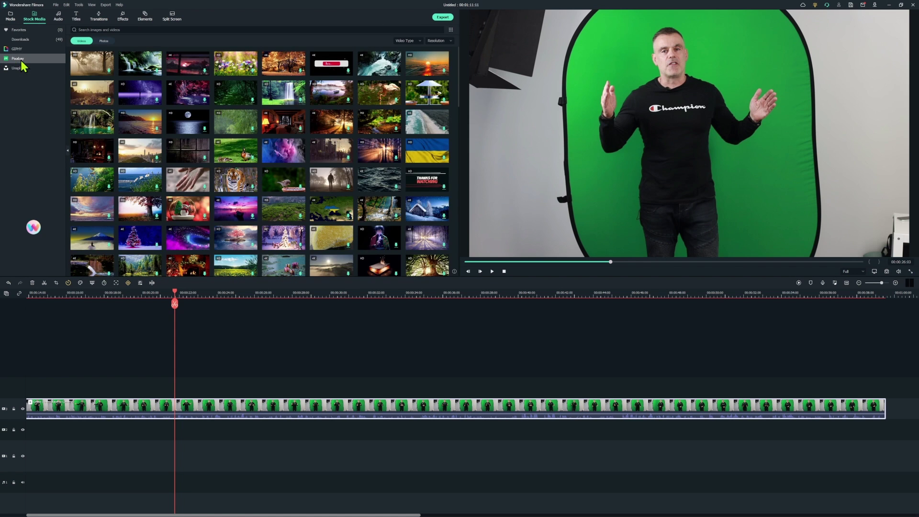
pyautogui.scroll(-8, 309, 165)
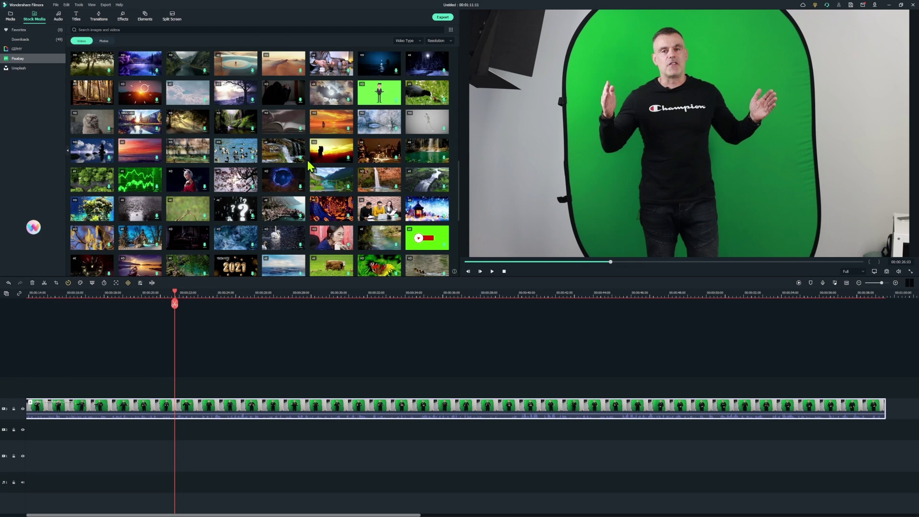
pyautogui.scroll(-6, 309, 165)
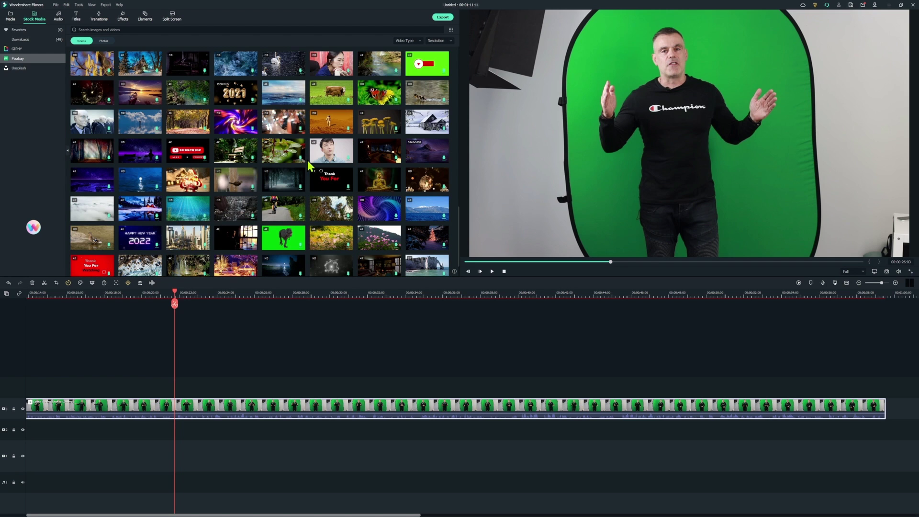
pyautogui.scroll(-1, 309, 167)
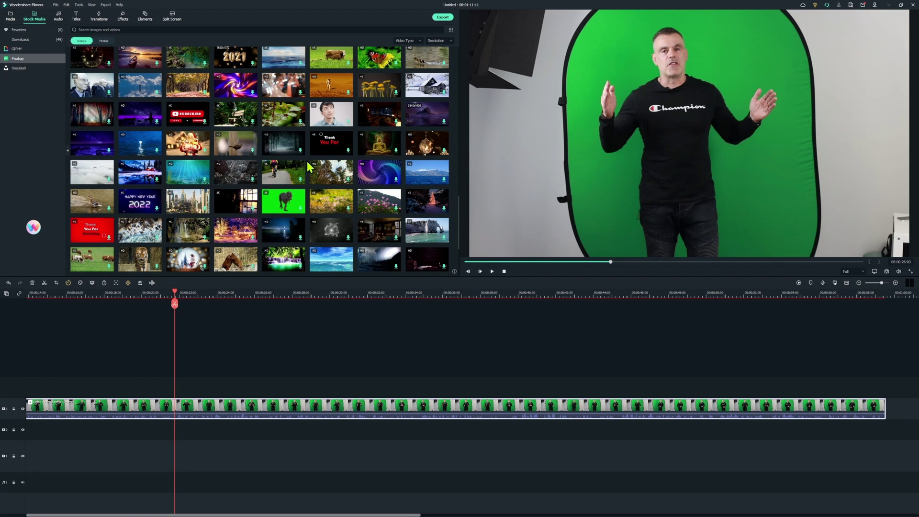
pyautogui.scroll(-3, 309, 167)
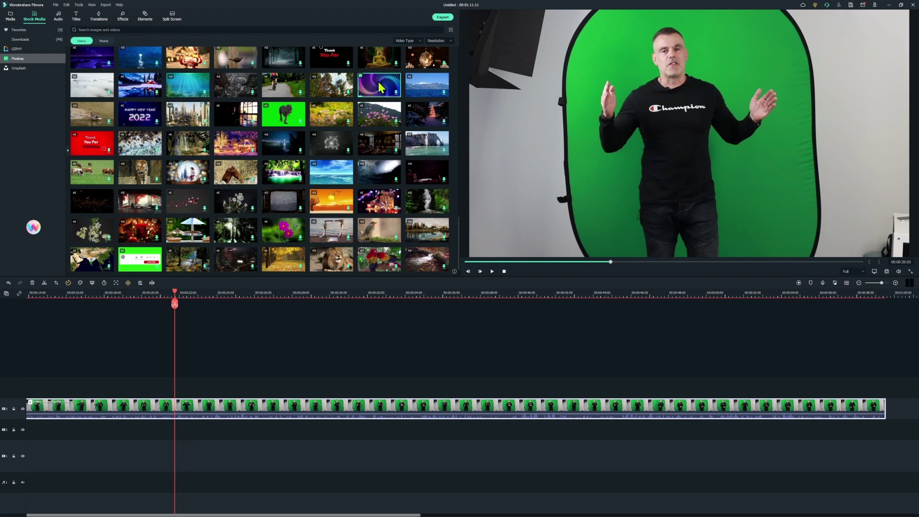
pyautogui.moveTo(379, 87); pyautogui.dragTo(141, 439)
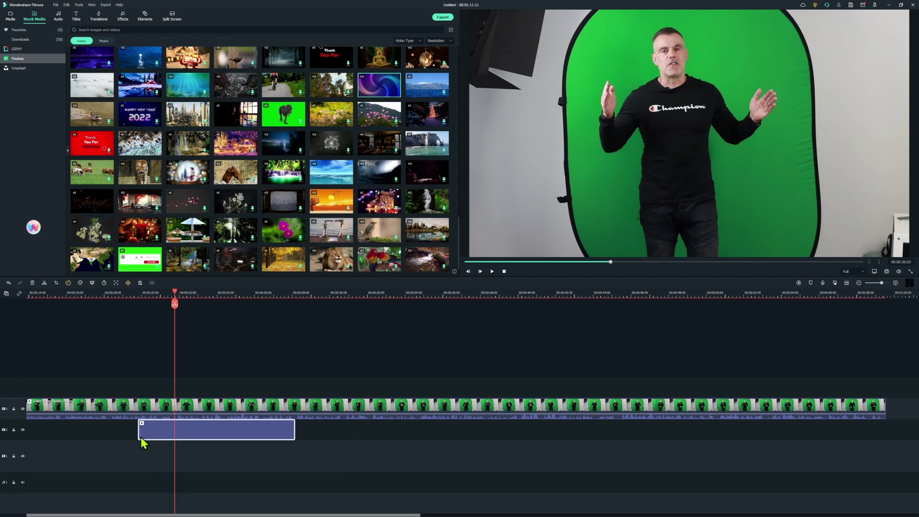
# - Hide the presenter track and play back the purple swirl background
pyautogui.click(23, 408)
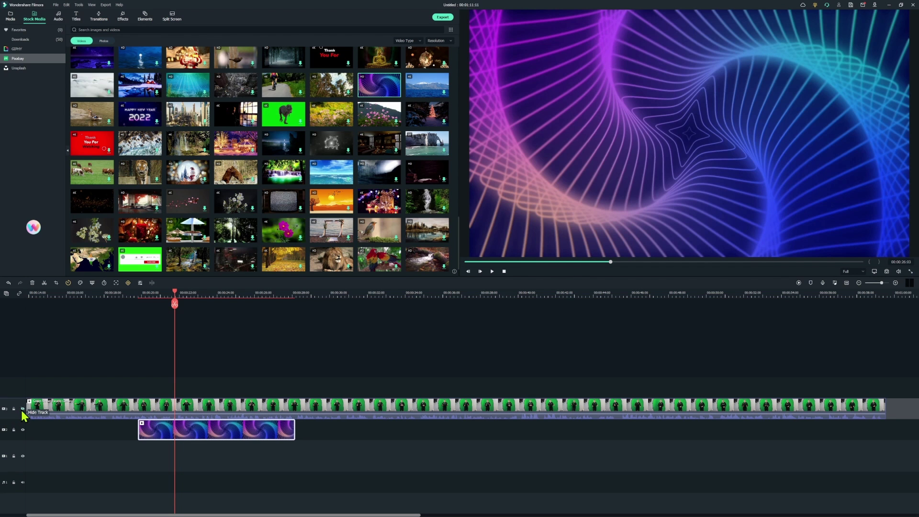
pyautogui.press('space')
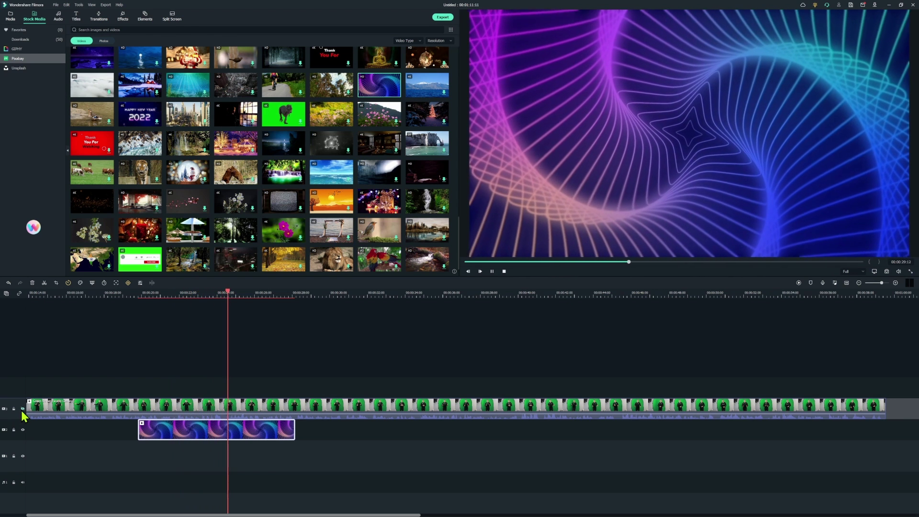
pyautogui.press('space')
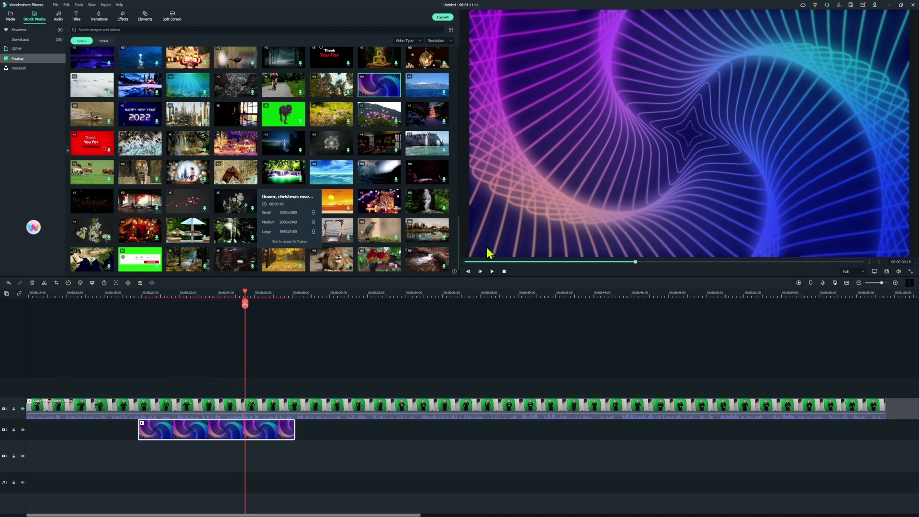
pyautogui.scroll(-5, 401, 242)
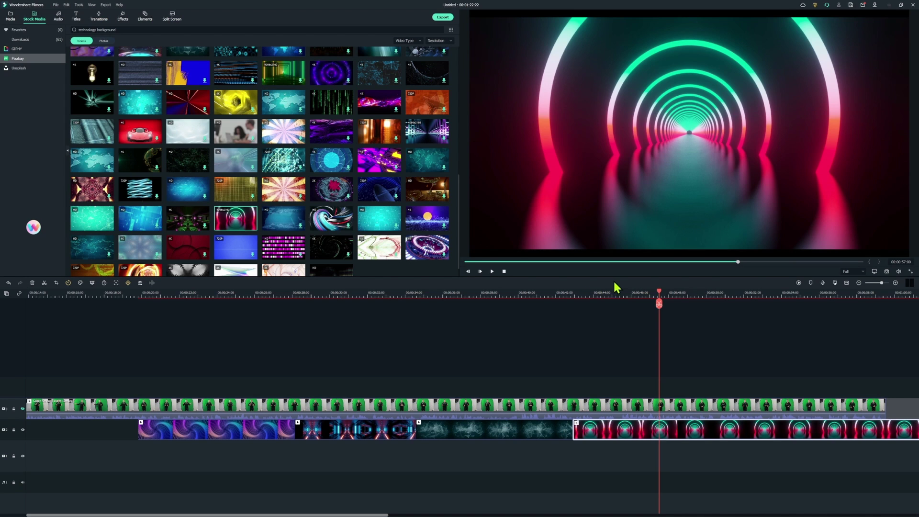
# - Show the whole timeline, jump to about 00:00:24, and select the green-screen presenter clip
pyautogui.click(22, 409)
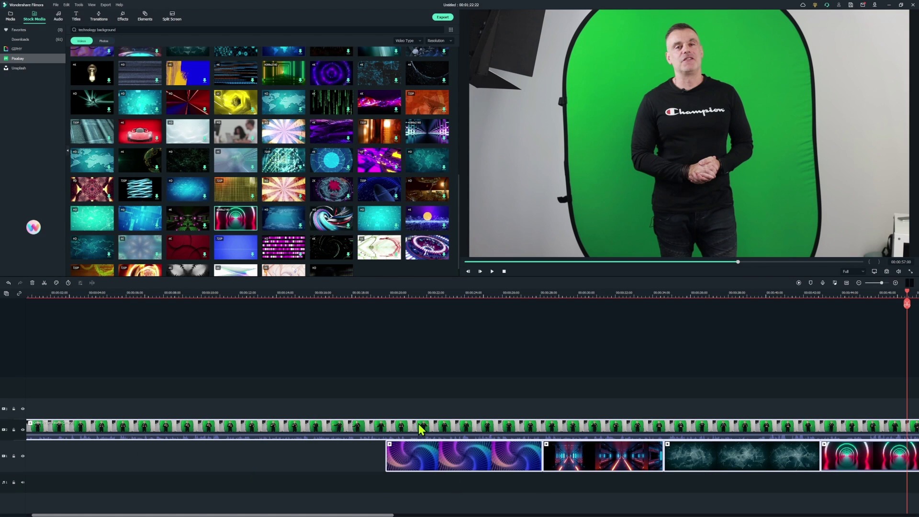
pyautogui.click(483, 293)
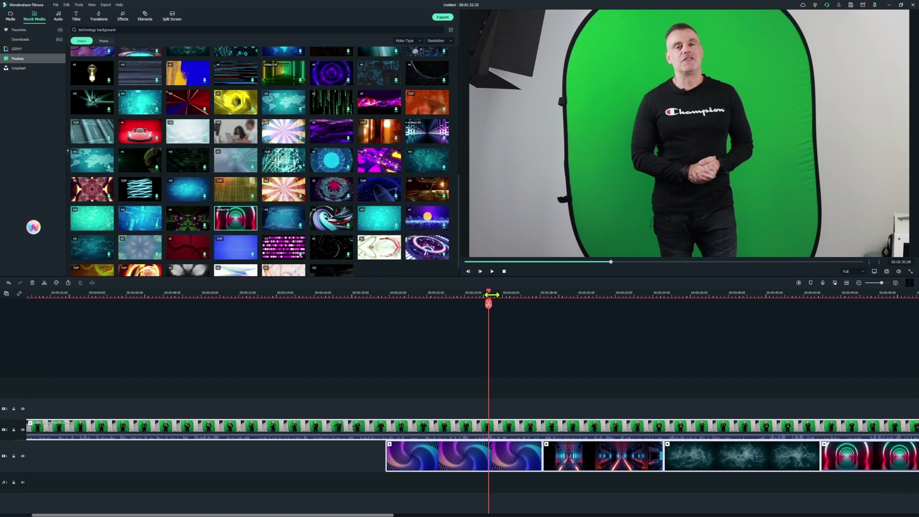
pyautogui.click(456, 432)
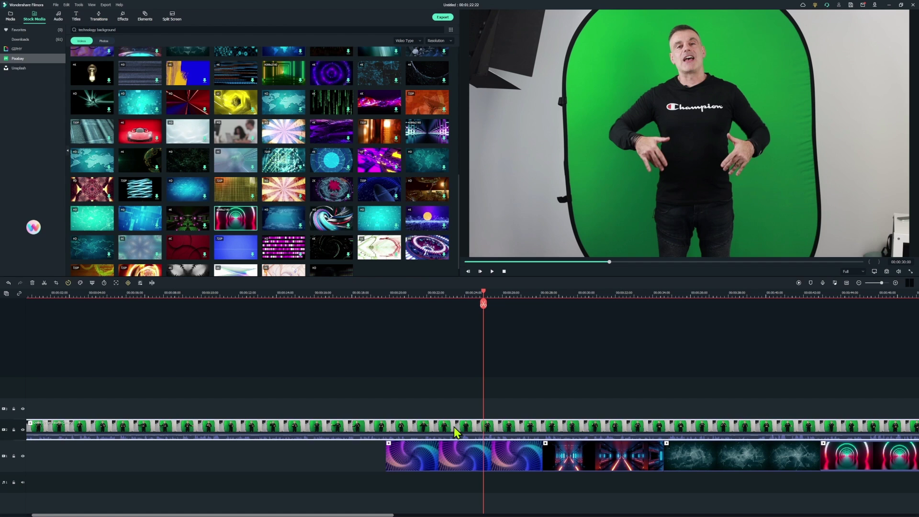
# - Raise the presenter clip's contrast to 47 and saturation to 15, with Auto enhancement undone
pyautogui.click(140, 283)
pyautogui.click(42, 15)
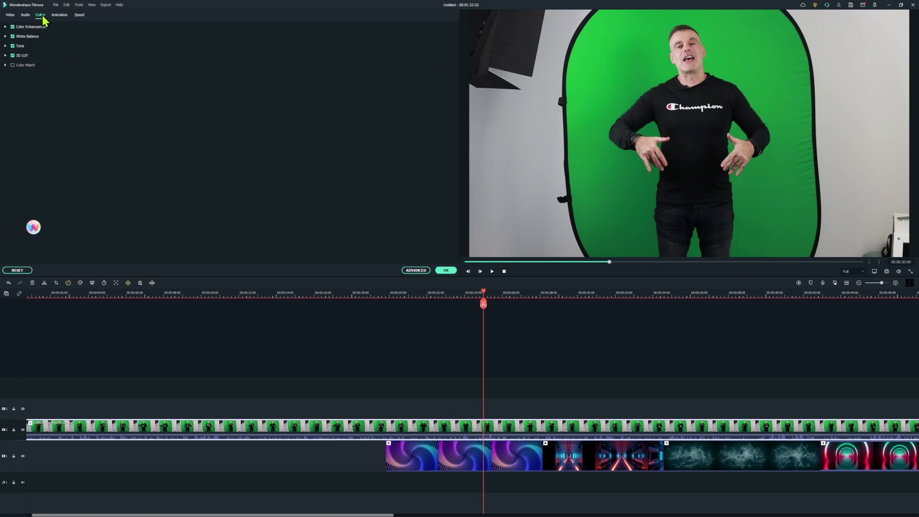
pyautogui.click(48, 27)
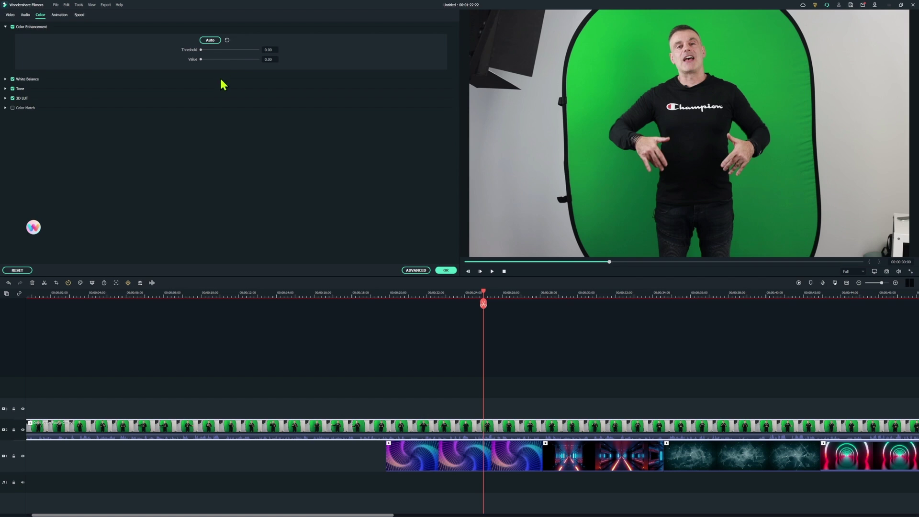
pyautogui.click(213, 41)
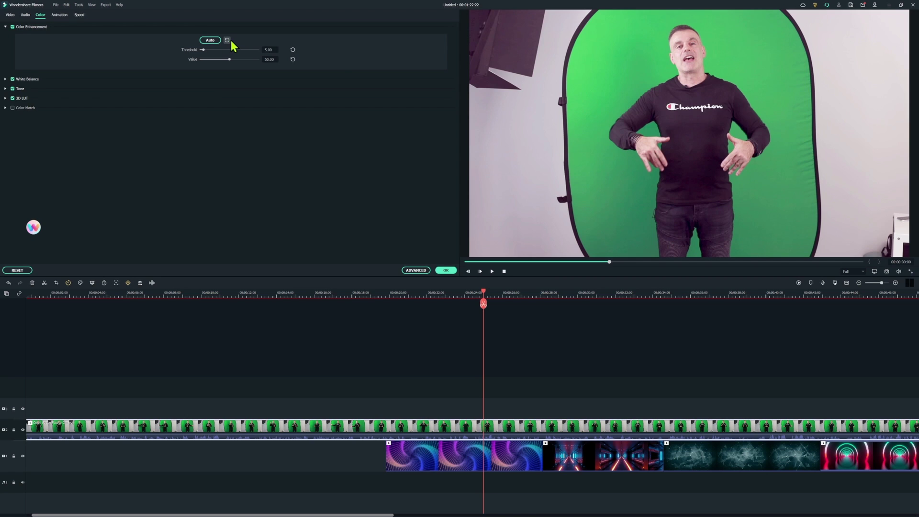
pyautogui.click(227, 41)
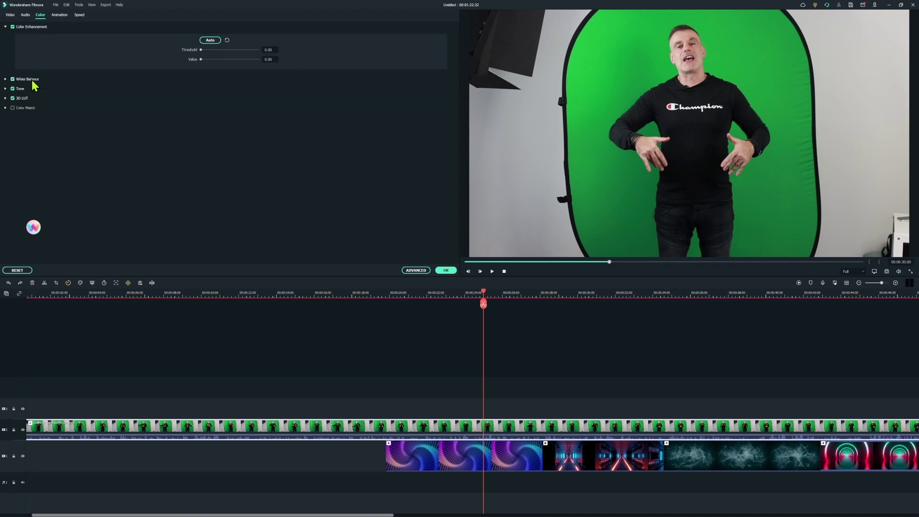
pyautogui.click(6, 89)
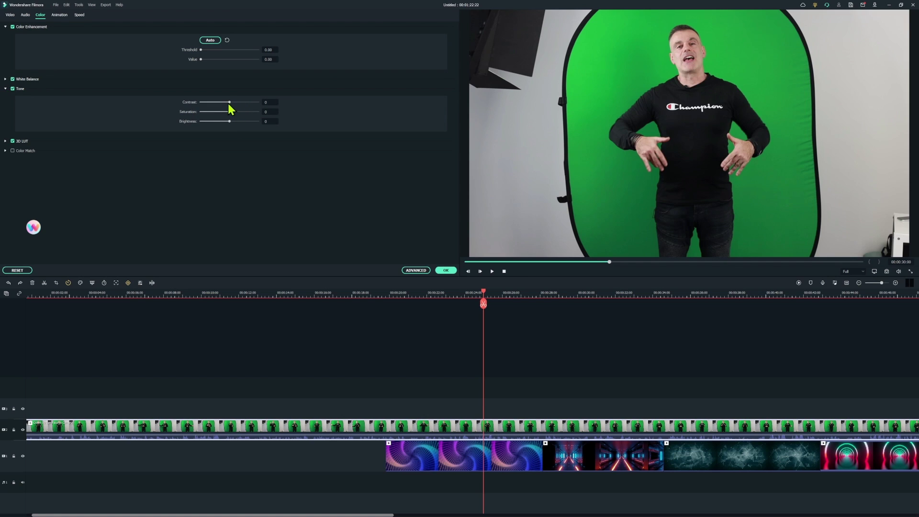
pyautogui.moveTo(229, 103); pyautogui.dragTo(232, 103)
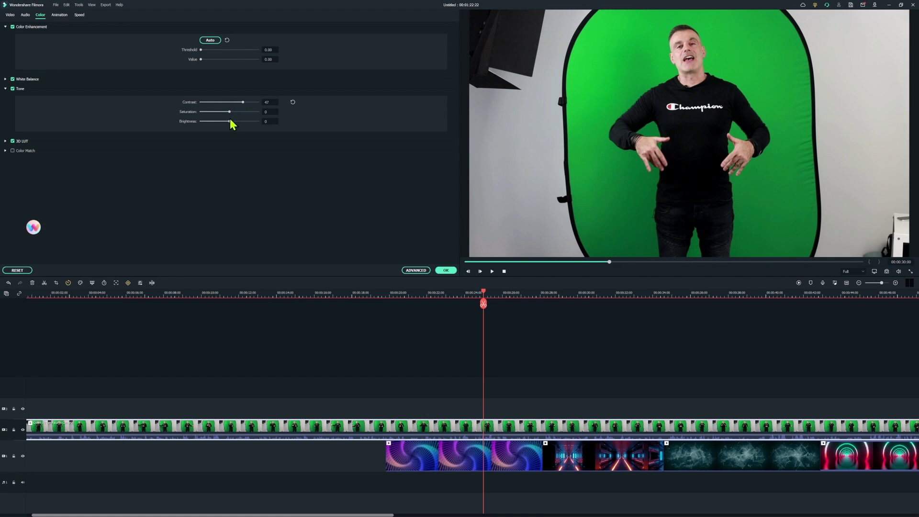
pyautogui.moveTo(229, 112); pyautogui.dragTo(236, 112)
# - Look over the manual controls in advanced colour correction, then close it
pyautogui.click(421, 273)
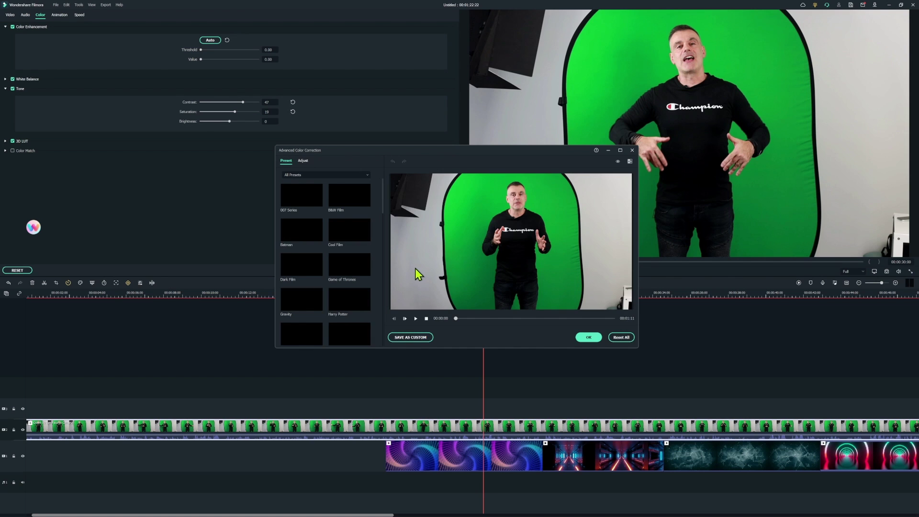
pyautogui.click(305, 163)
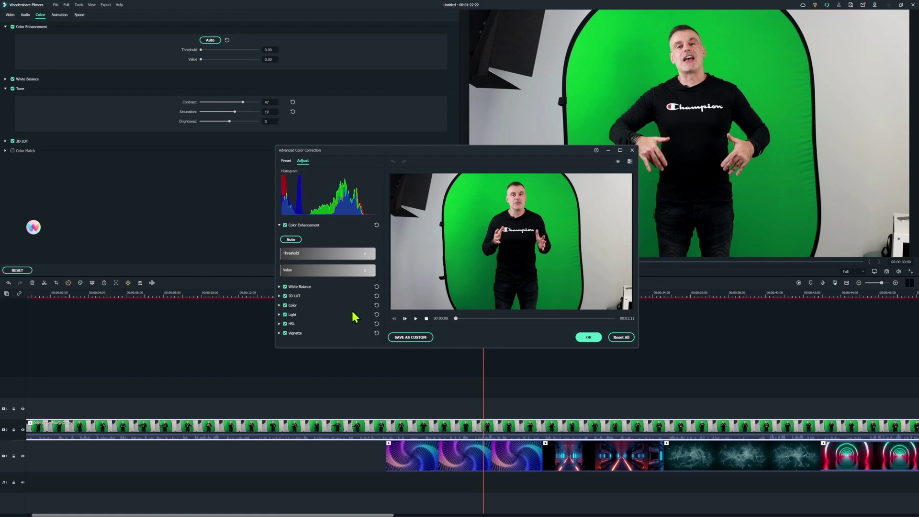
pyautogui.press('Escape')
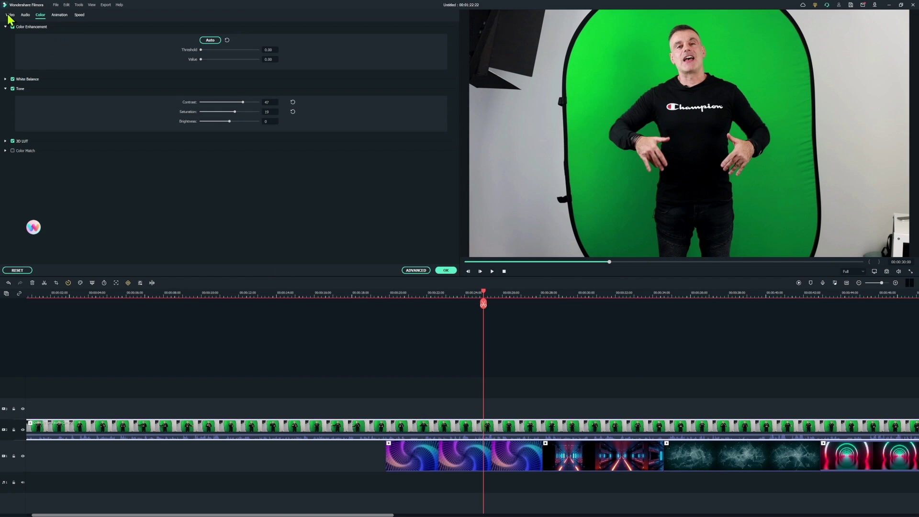
# - Enable Chroma Key in the presenter clip's video settings and open the Select Color dropdown
pyautogui.click(10, 15)
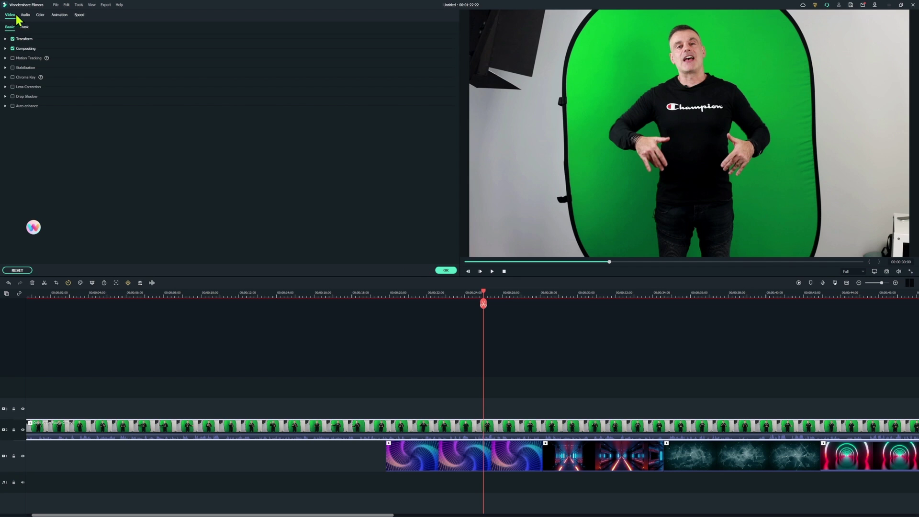
pyautogui.click(445, 271)
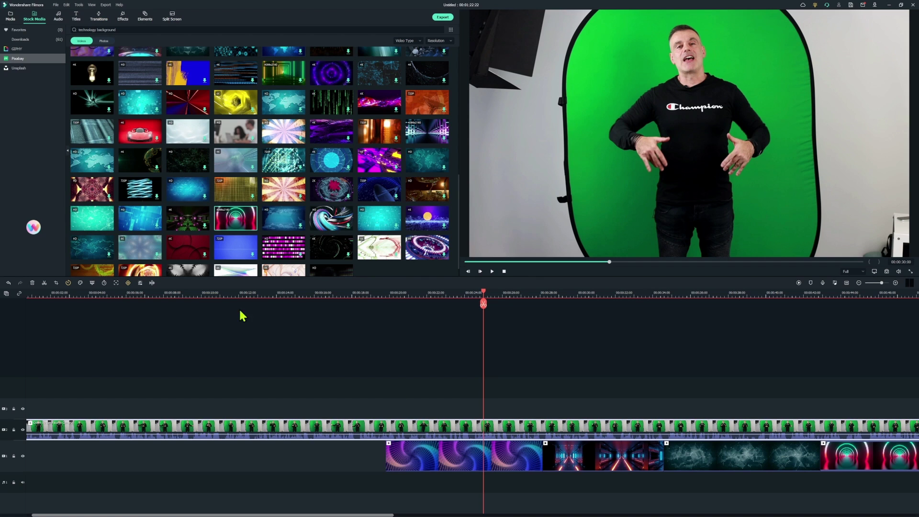
pyautogui.click(140, 283)
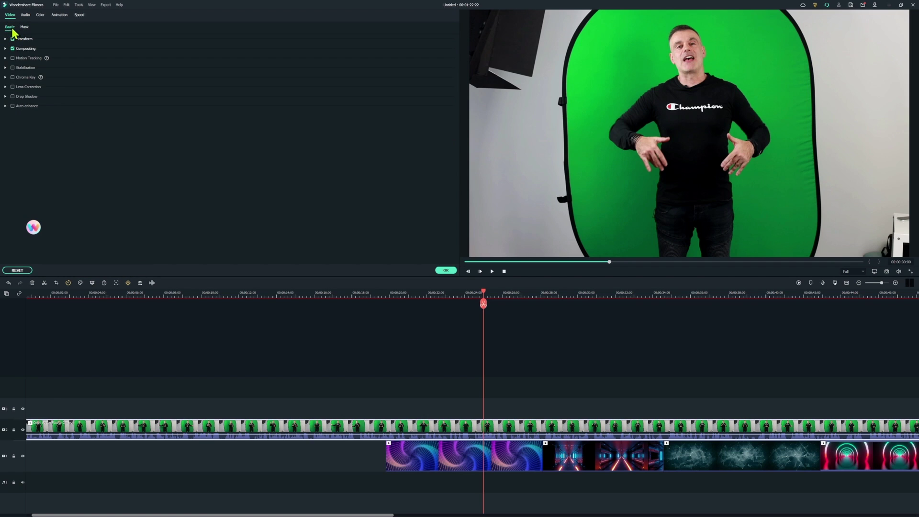
pyautogui.click(13, 77)
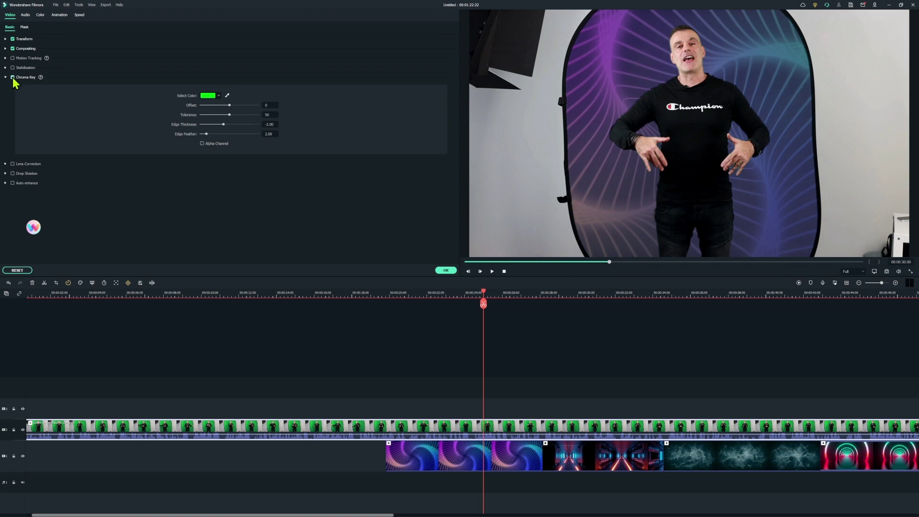
pyautogui.click(12, 77)
pyautogui.click(218, 95)
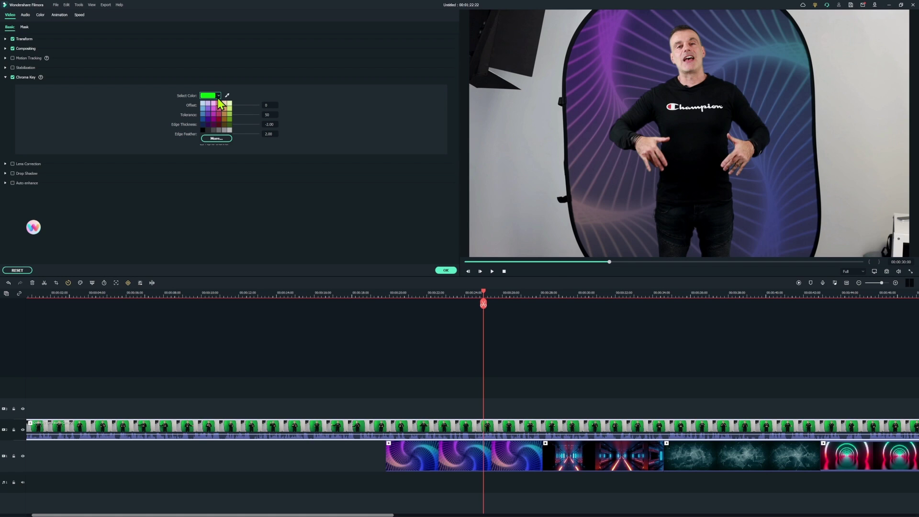
# - Sample the green backdrop as the key colour and raise the Chroma Key offset to 3
pyautogui.click(253, 74)
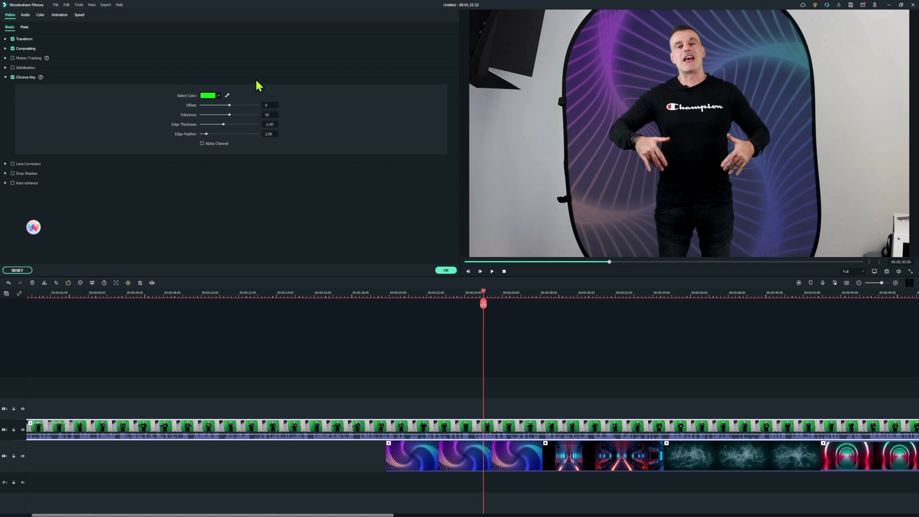
pyautogui.click(227, 95)
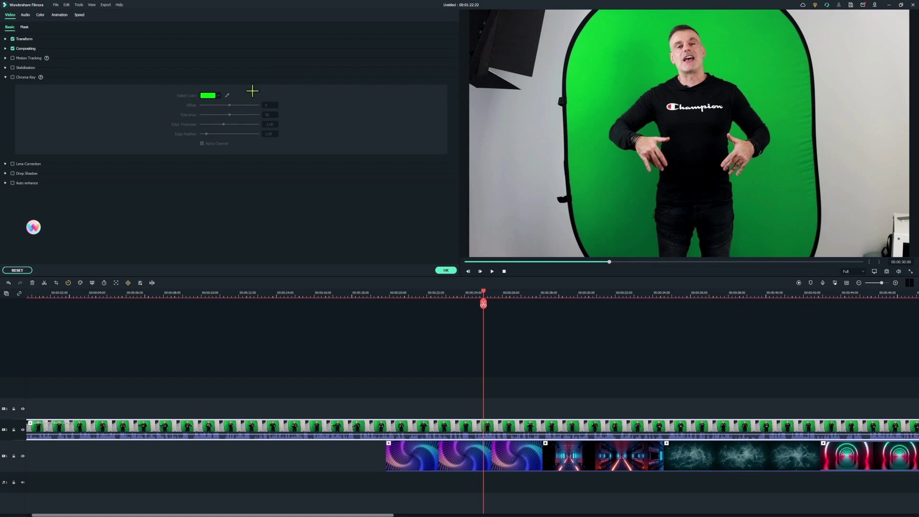
pyautogui.click(600, 119)
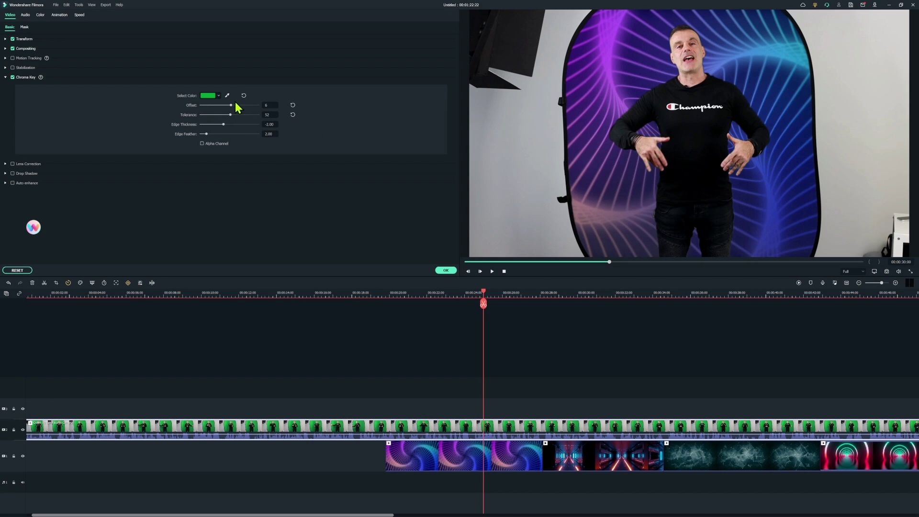
pyautogui.moveTo(231, 107)
pyautogui.mouseDown()
pyautogui.moveTo(240, 110)
pyautogui.moveTo(222, 114)
pyautogui.moveTo(240, 113)
pyautogui.moveTo(230, 111)
pyautogui.mouseUp()
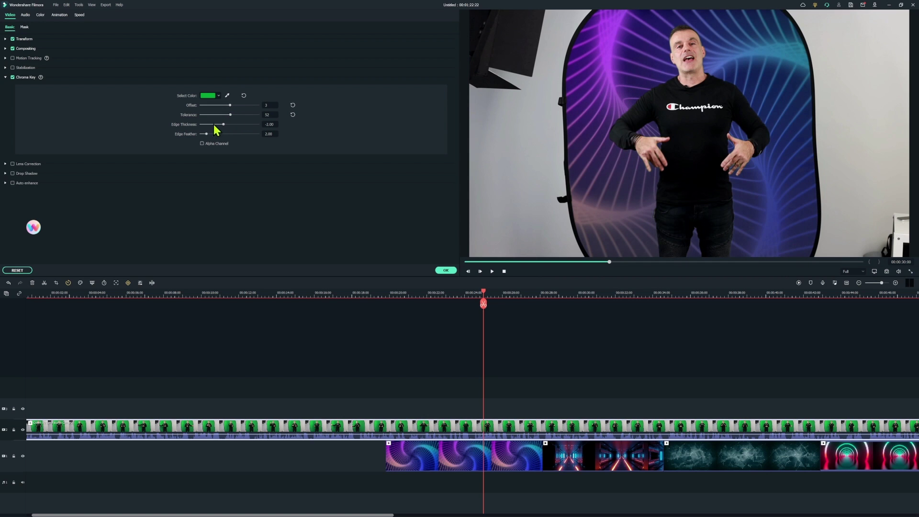
# - View the alpha matte and set offset 15, tolerance 50 and edge thickness 1.25
pyautogui.click(202, 144)
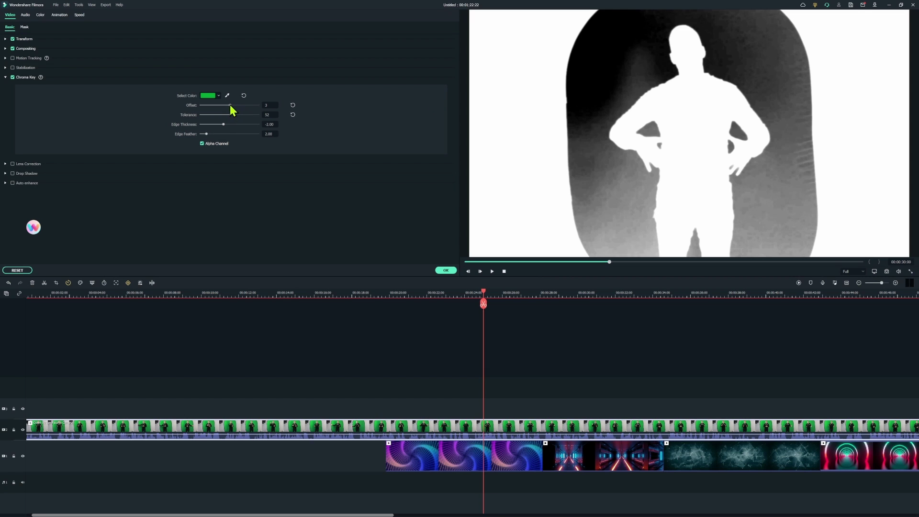
pyautogui.moveTo(231, 111); pyautogui.dragTo(234, 109)
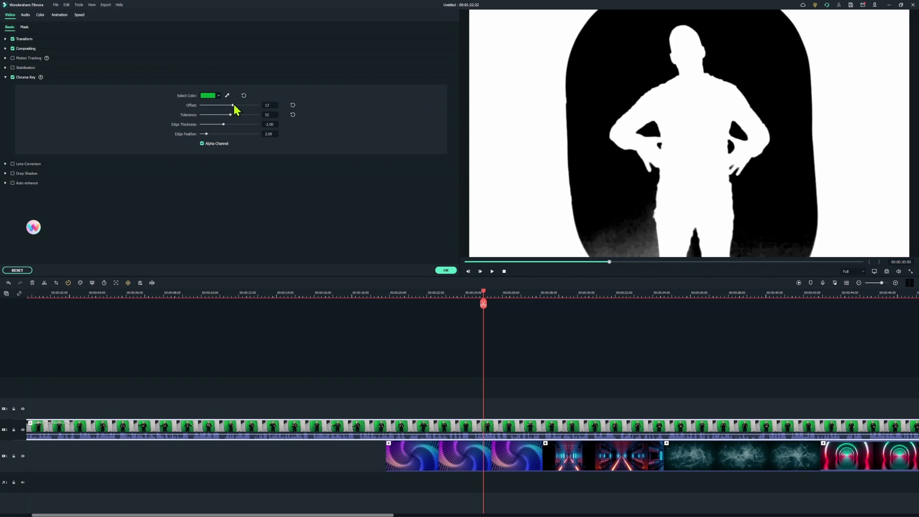
pyautogui.moveTo(235, 108); pyautogui.dragTo(236, 109)
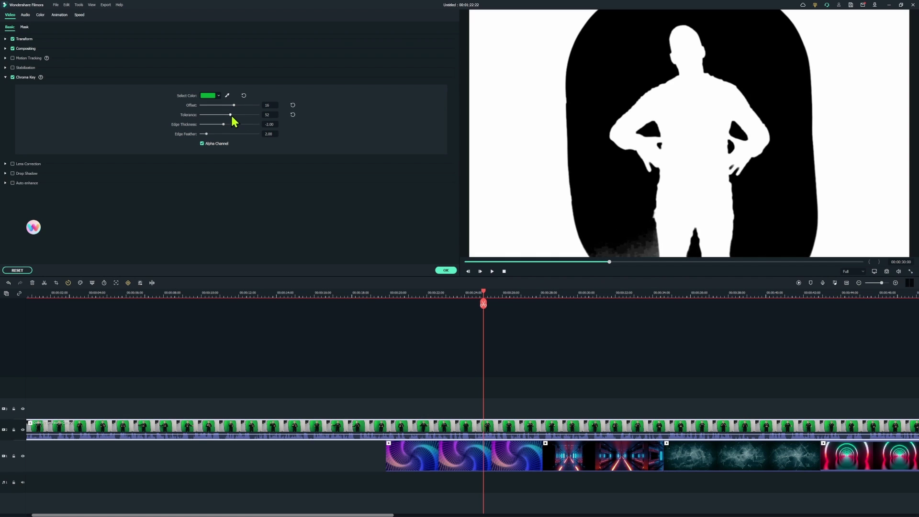
pyautogui.moveTo(230, 115); pyautogui.dragTo(230, 116)
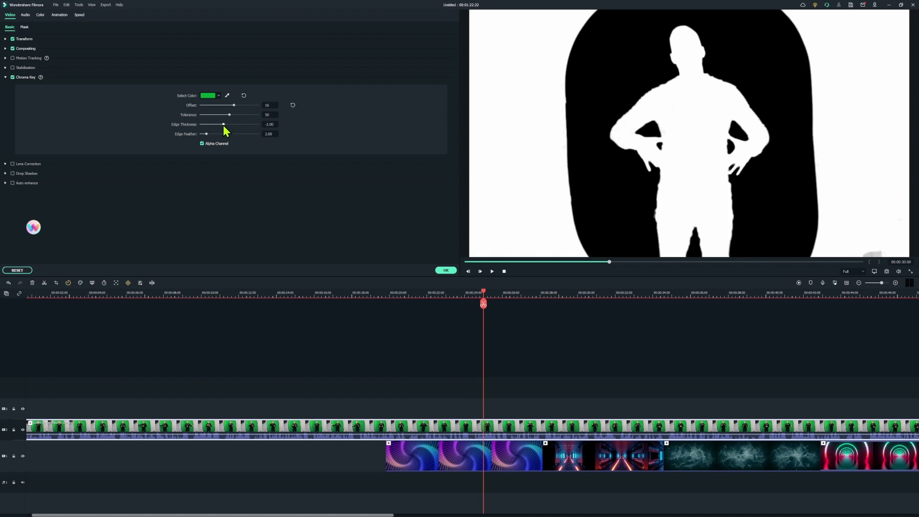
pyautogui.moveTo(224, 125); pyautogui.dragTo(232, 124)
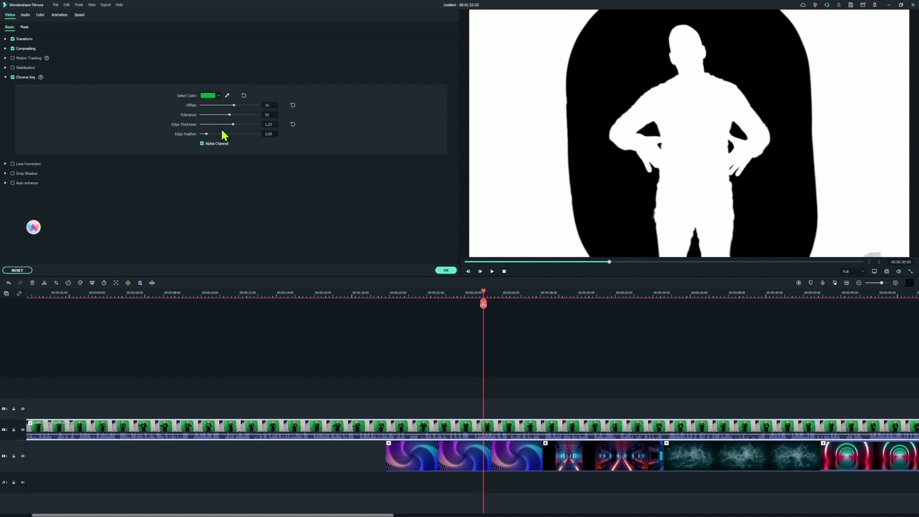
# - Preview the keyed presenter over the purple swirl again and adjust the key's edge sliders
pyautogui.click(202, 144)
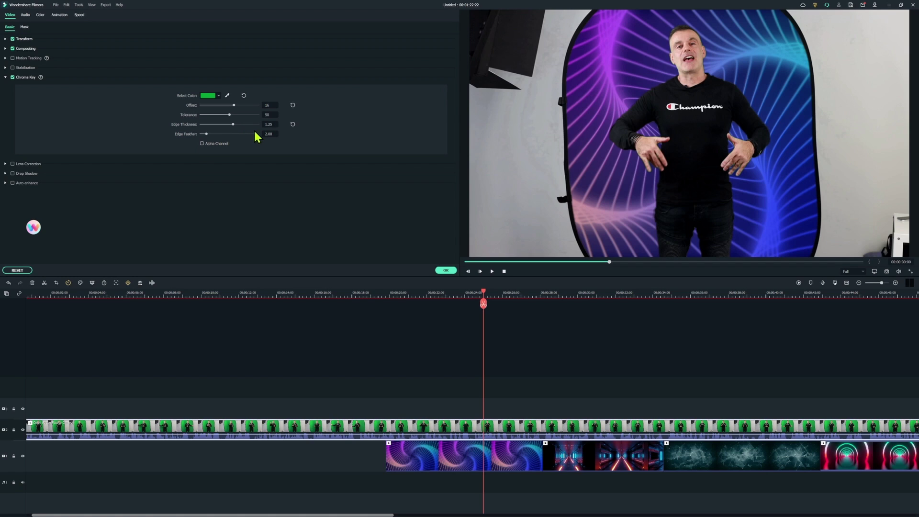
pyautogui.moveTo(232, 125); pyautogui.dragTo(204, 135)
pyautogui.click(25, 28)
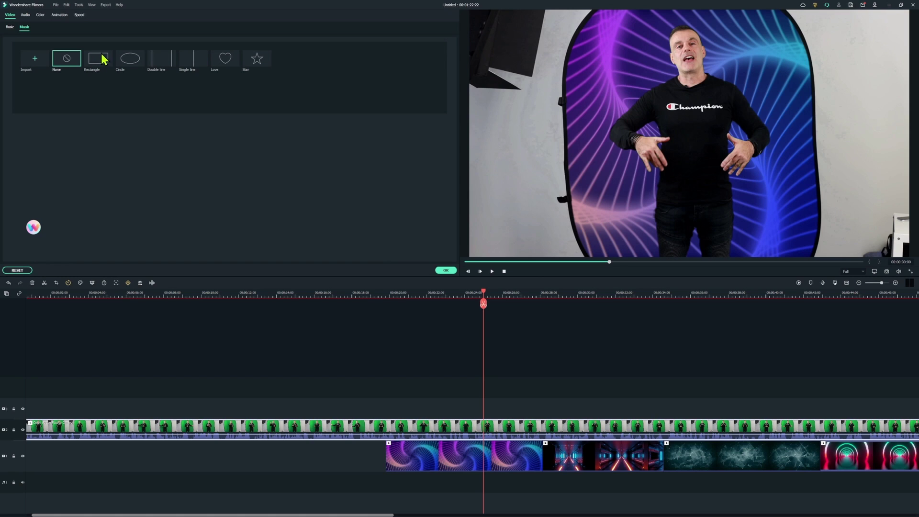
# - Apply a Circle mask sized to width 65.13 and height 79.61
pyautogui.click(131, 62)
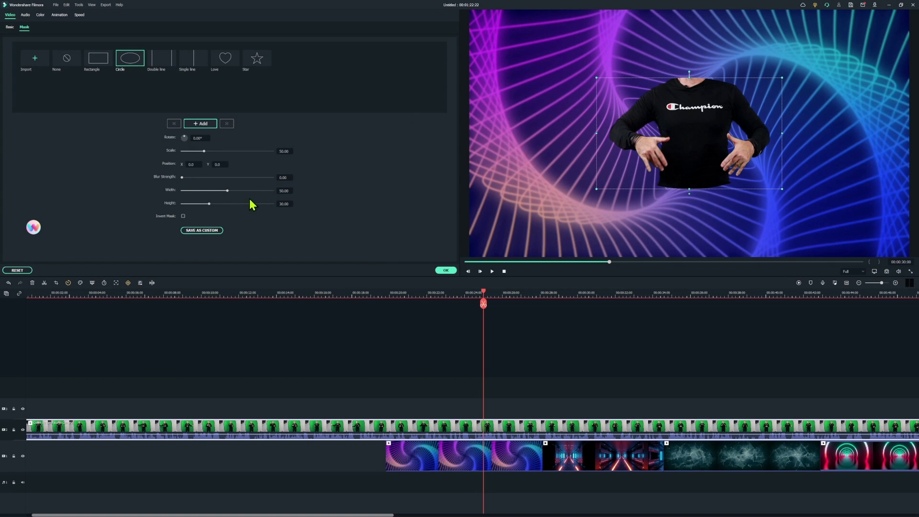
pyautogui.moveTo(209, 203); pyautogui.dragTo(240, 190)
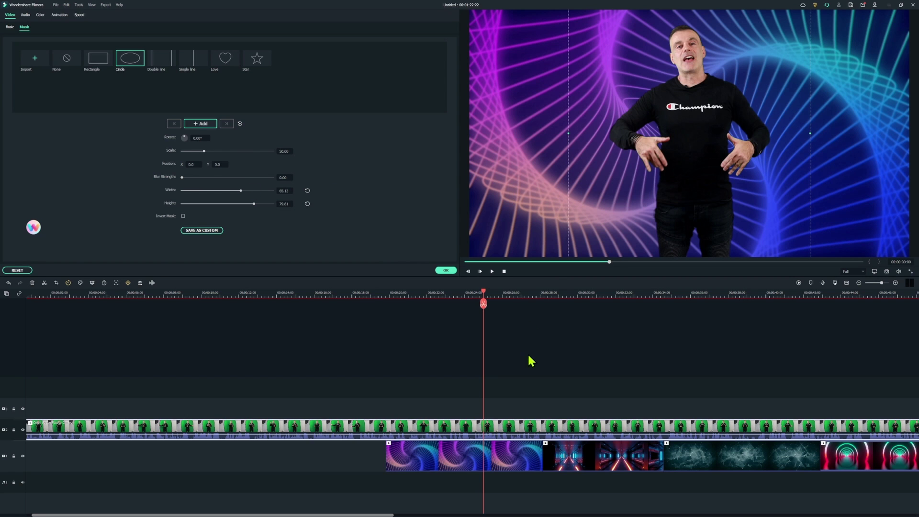
# - Close the mask panel, replay the keyed result, and raise the tunnel clip one track
pyautogui.click(521, 397)
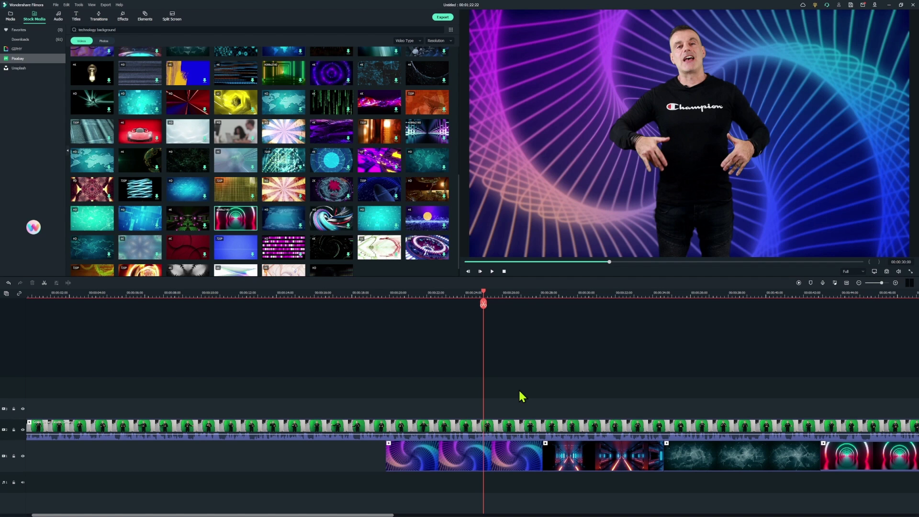
pyautogui.click(393, 295)
pyautogui.press('space')
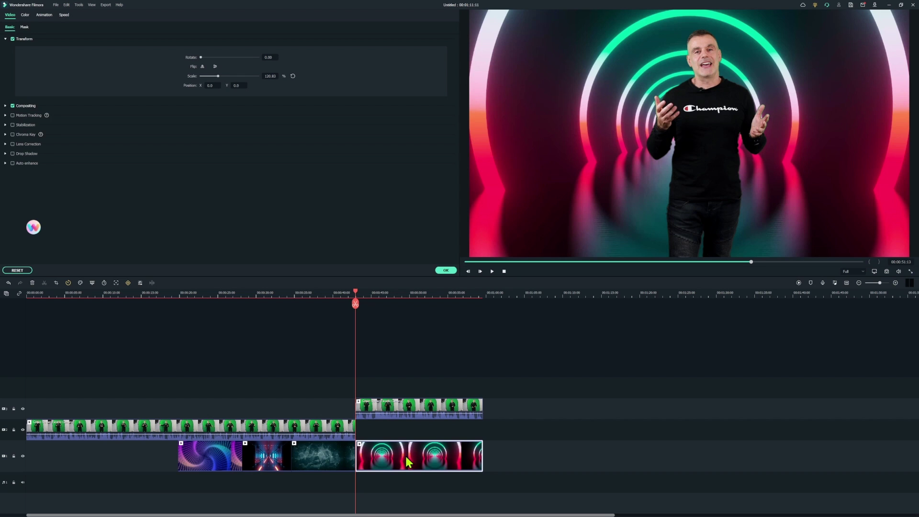
pyautogui.moveTo(401, 458); pyautogui.dragTo(406, 439)
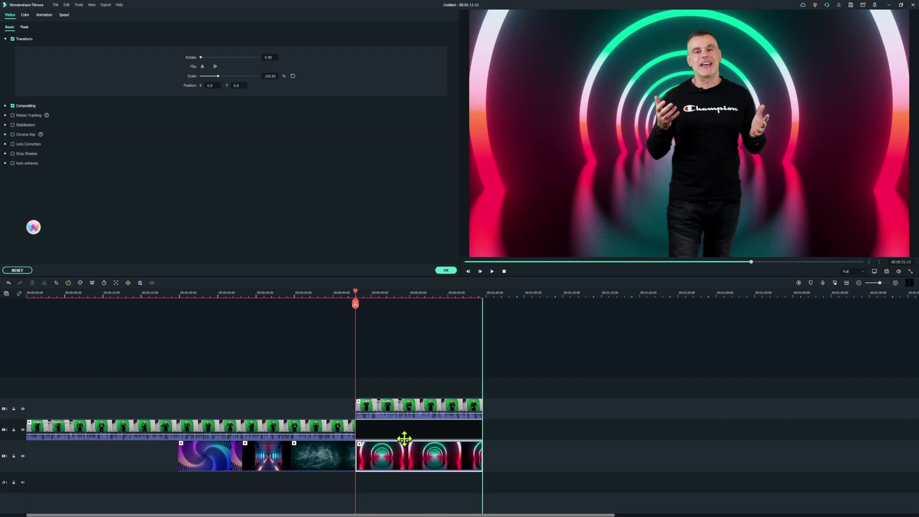
# - Lower the neon tunnel clip's Scale to shrink the background picture
pyautogui.doubleClick(430, 406)
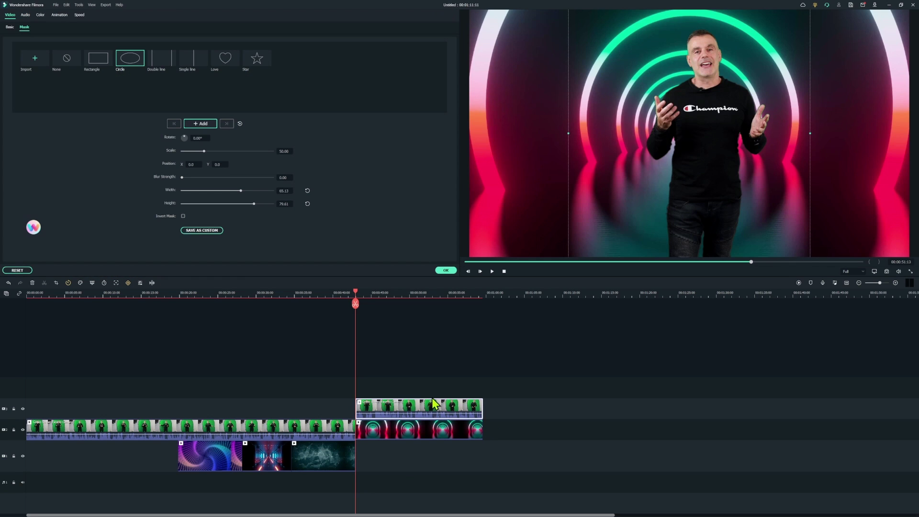
pyautogui.doubleClick(433, 433)
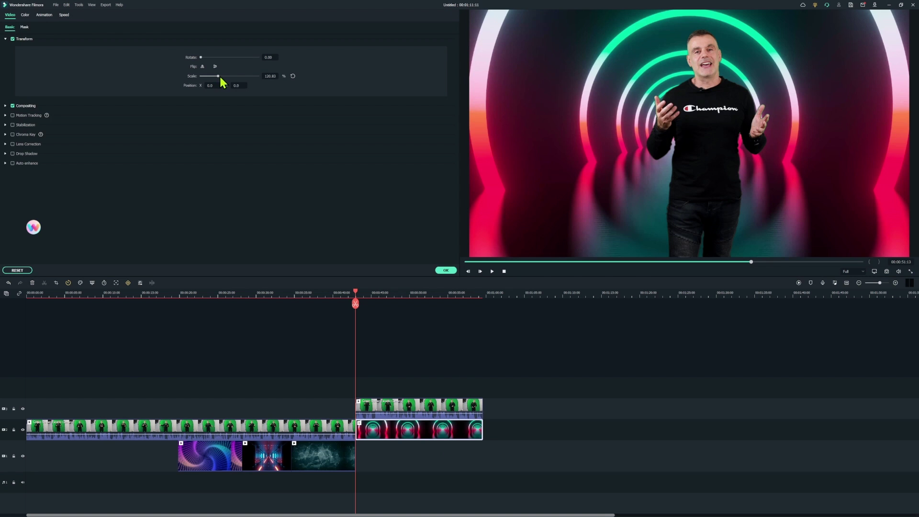
pyautogui.moveTo(218, 75); pyautogui.dragTo(208, 77)
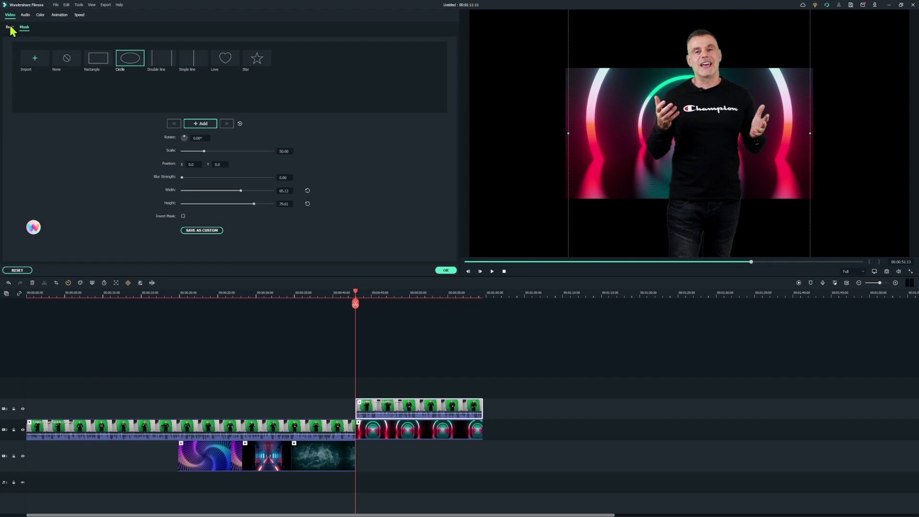
# - Set the presenter's Transform Scale to about 71 percent
pyautogui.click(10, 27)
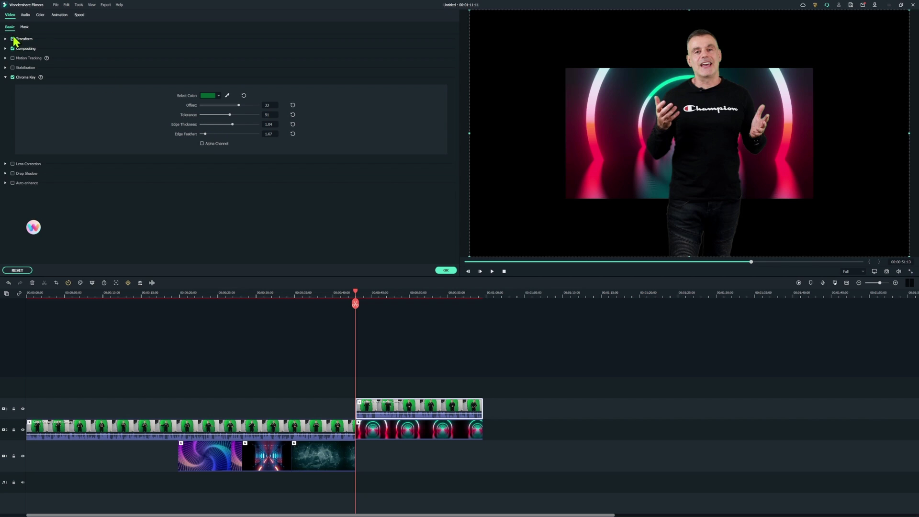
pyautogui.click(5, 39)
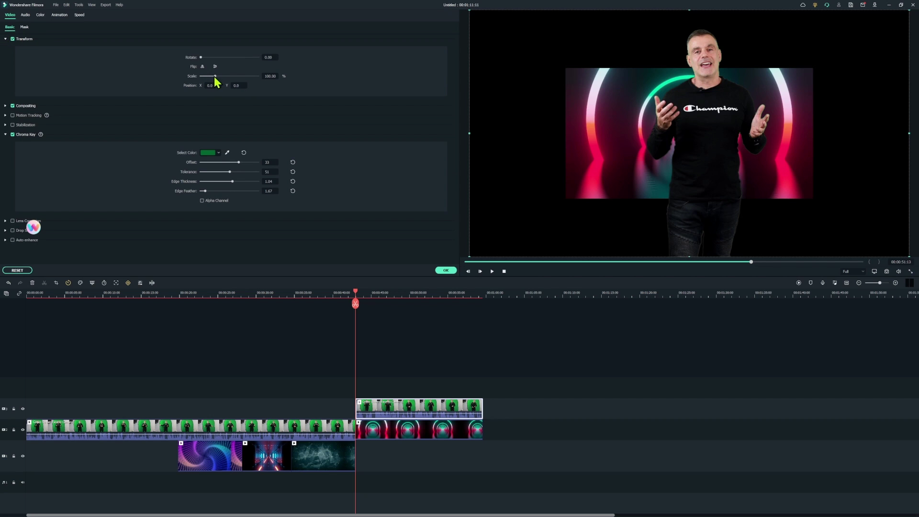
pyautogui.moveTo(212, 79); pyautogui.dragTo(210, 78)
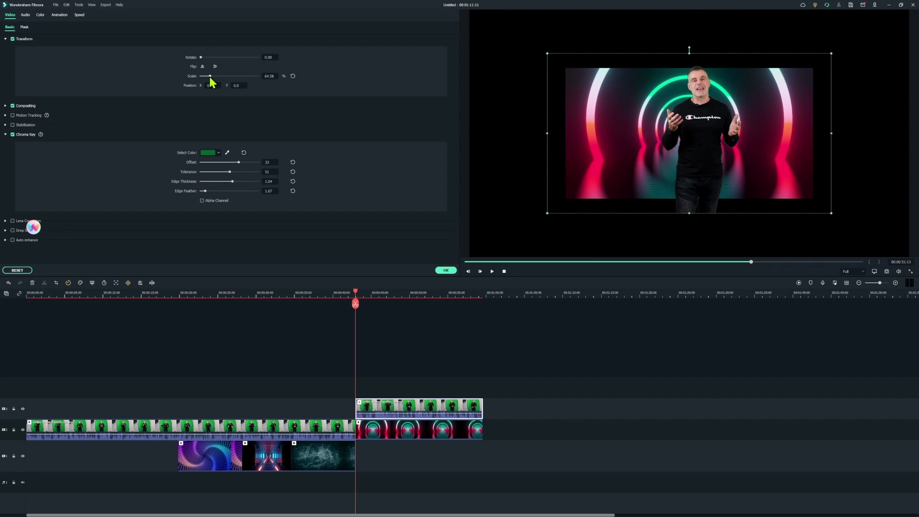
pyautogui.moveTo(210, 78); pyautogui.dragTo(212, 79)
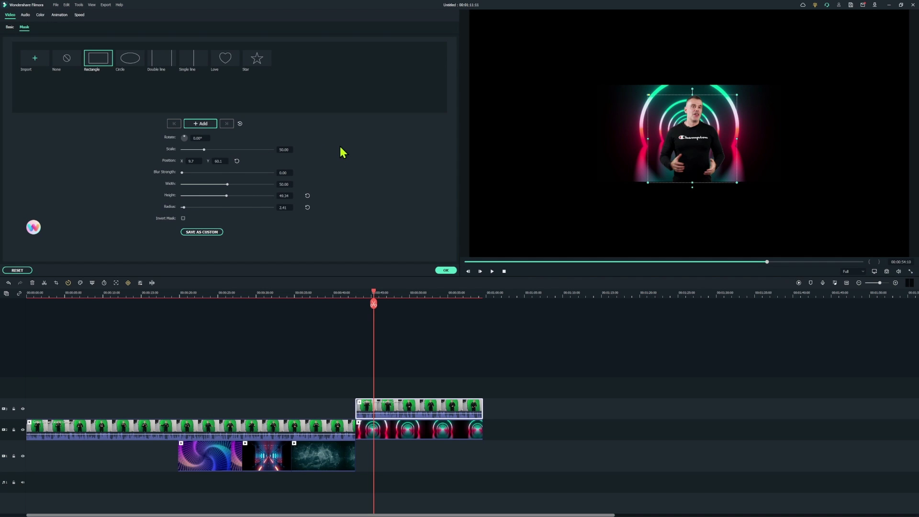
# - Move the presenter to the bottom-right corner, Position X 560, Y about -420
pyautogui.click(9, 28)
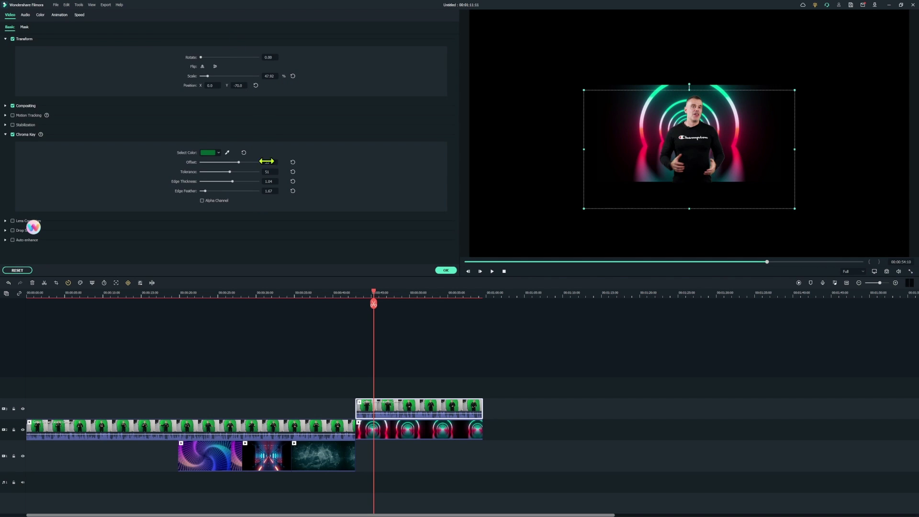
pyautogui.moveTo(689, 139); pyautogui.dragTo(817, 139)
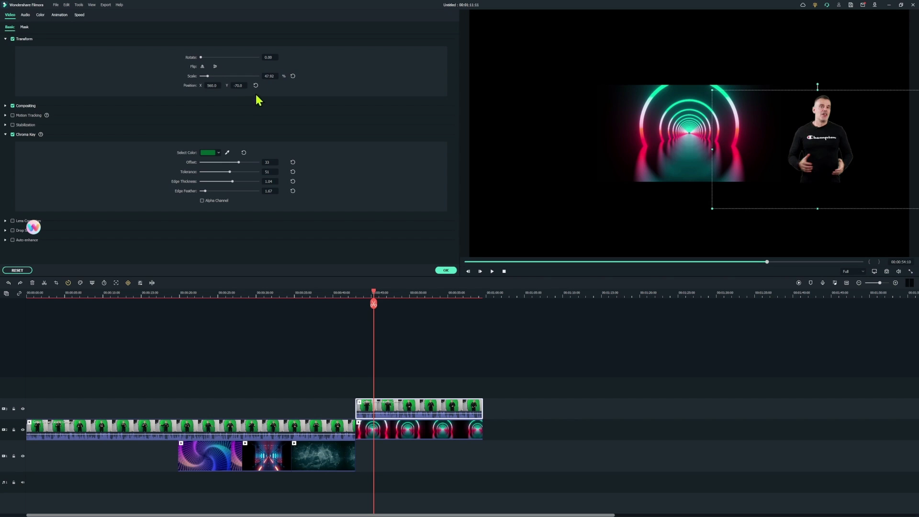
pyautogui.moveTo(817, 143); pyautogui.dragTo(818, 199)
pyautogui.moveTo(239, 86); pyautogui.dragTo(242, 86)
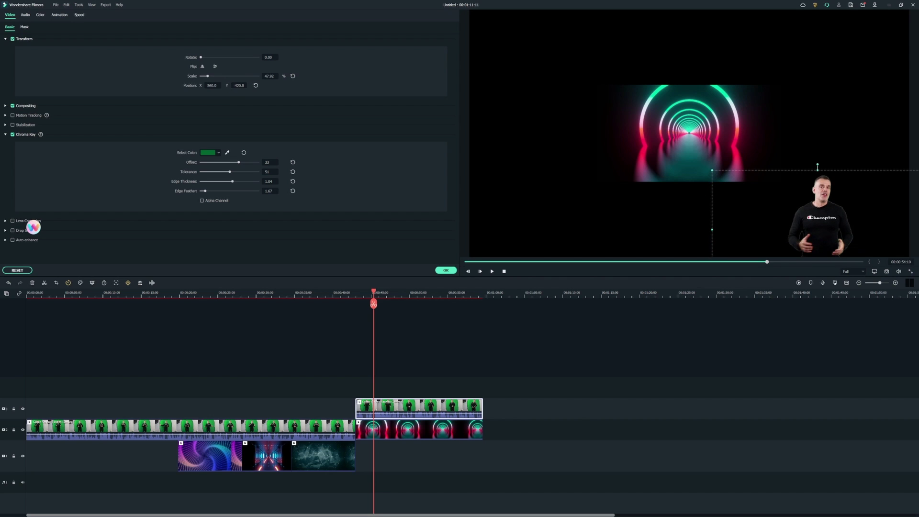
# - Move the tunnel clip into the same bottom-right corner and confirm the edits
pyautogui.click(473, 430)
pyautogui.moveTo(236, 86); pyautogui.dragTo(212, 85)
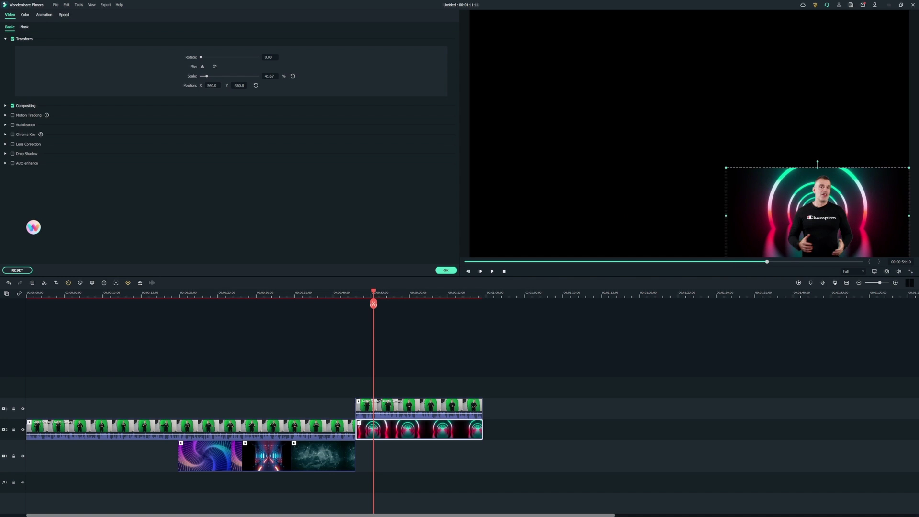
pyautogui.click(446, 270)
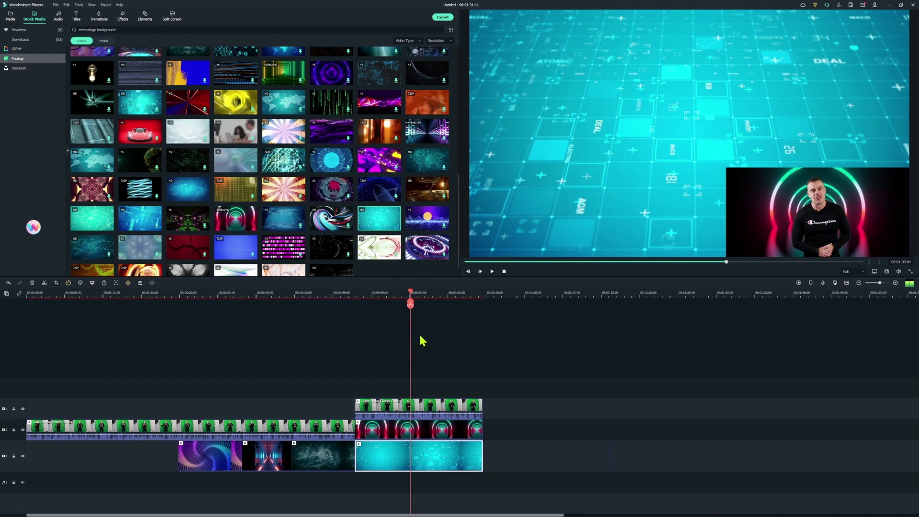
# - Play back the corner composite over the cyan tech grid, then reopen the presenter's settings
pyautogui.click(407, 432)
pyautogui.press('space')
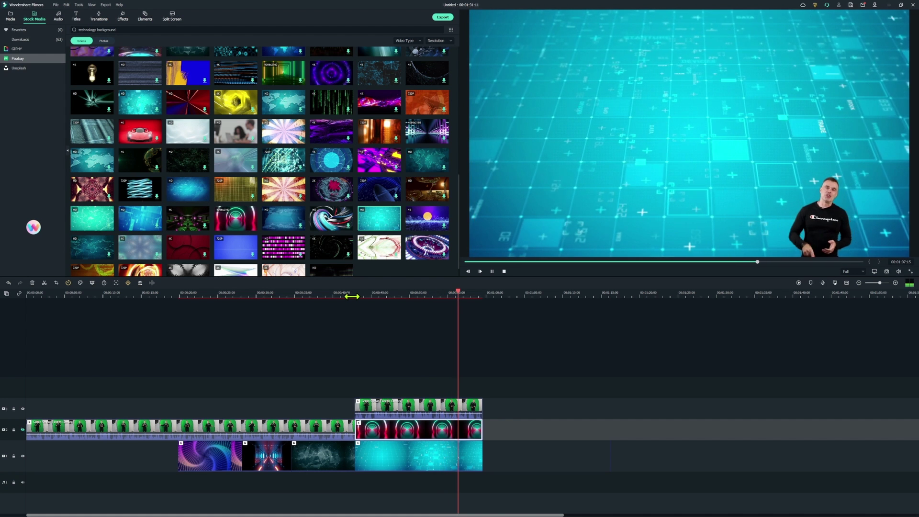
pyautogui.press('space')
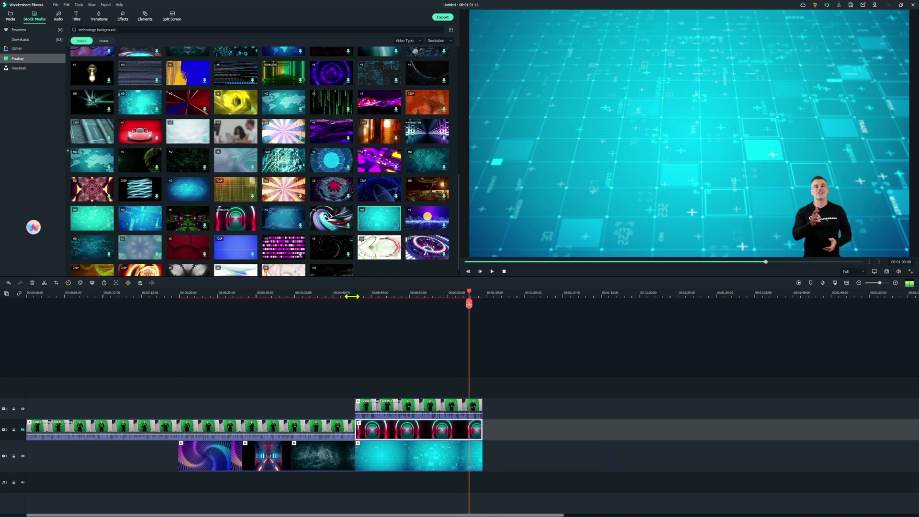
pyautogui.doubleClick(416, 407)
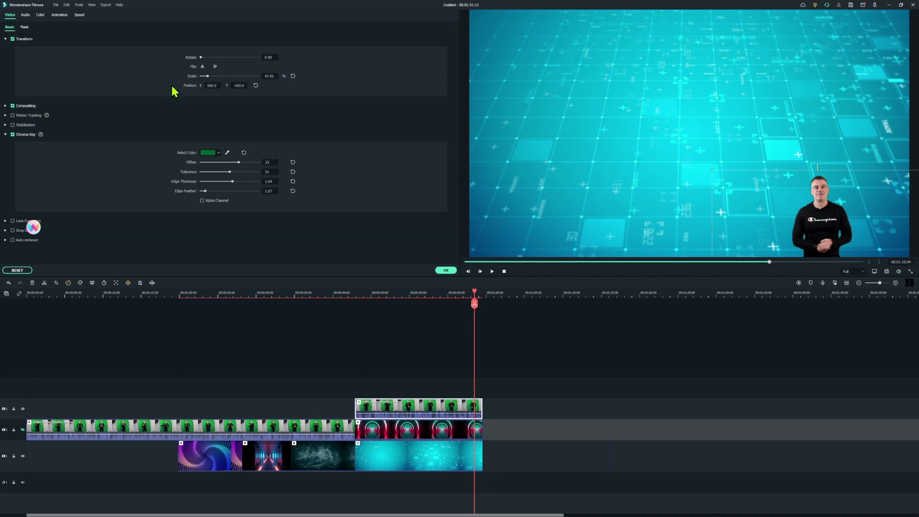
# - Lower the presenter's Position X to about 170, shifting him toward the centre
pyautogui.moveTo(214, 86); pyautogui.dragTo(196, 85)
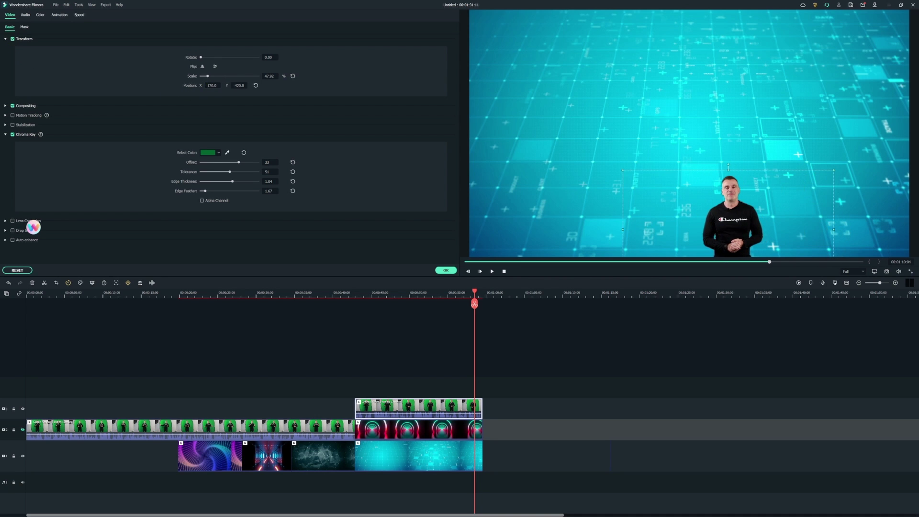